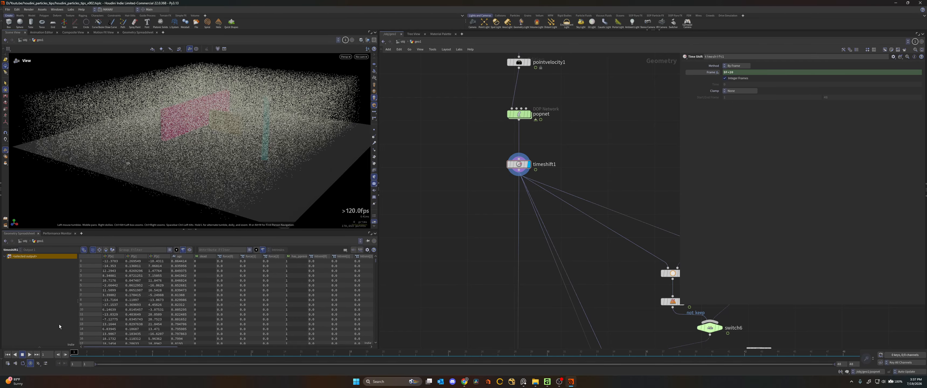
- Play the particle animation in the free view and again through the scene camera, finishing at the first frame
{"action": "left_click", "coordinate": [29, 354]}
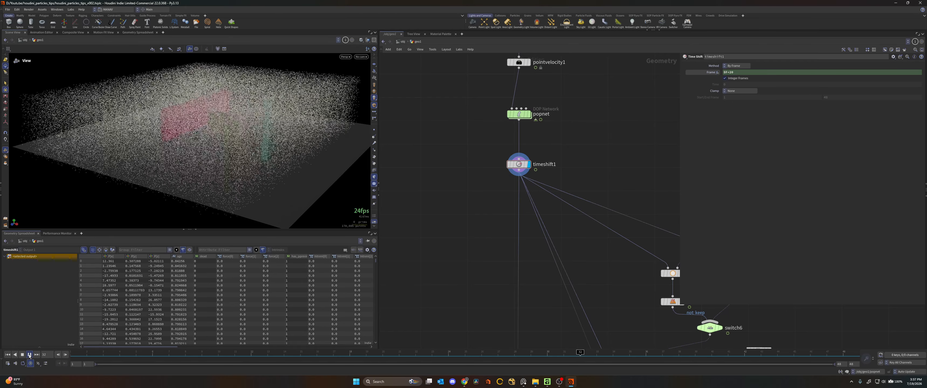
{"action": "left_click", "coordinate": [29, 355]}
{"action": "left_click", "coordinate": [361, 57]}
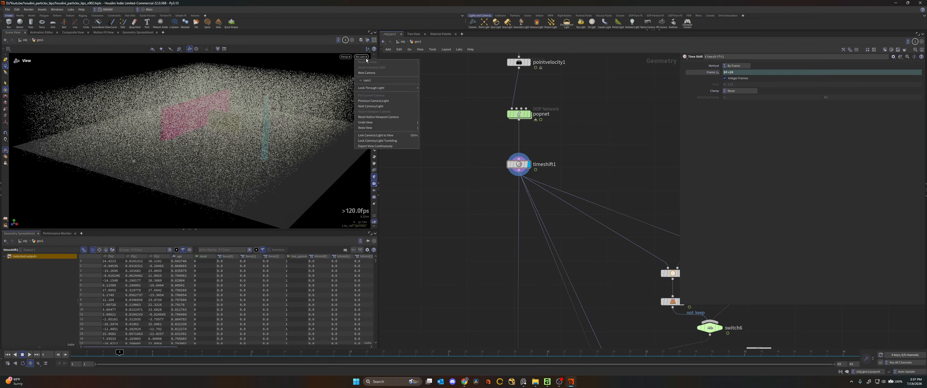
{"action": "left_click", "coordinate": [367, 80]}
{"action": "left_click", "coordinate": [8, 354]}
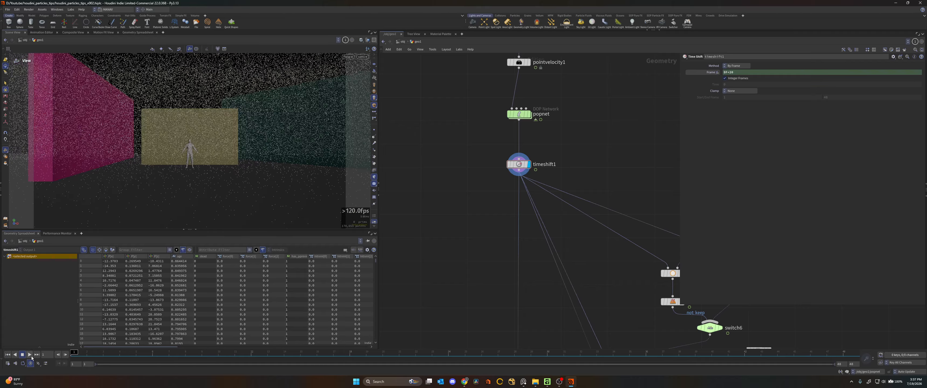
{"action": "left_click", "coordinate": [30, 355]}
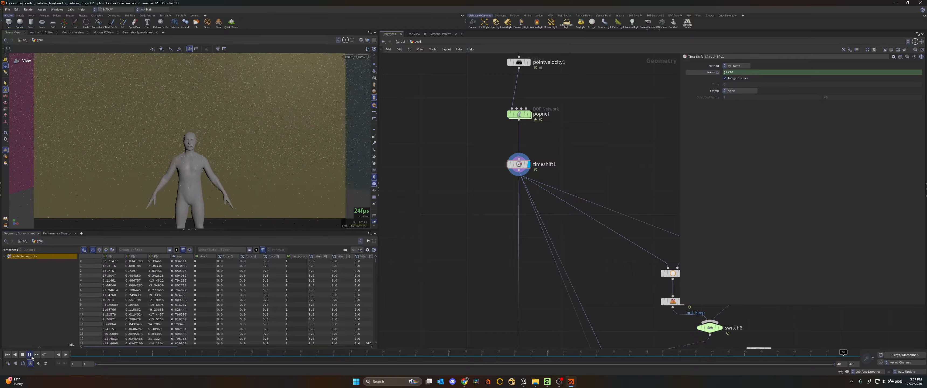
{"action": "left_click", "coordinate": [29, 354]}
{"action": "left_click_drag", "start_coordinate": [87, 353], "coordinate": [72, 353]}
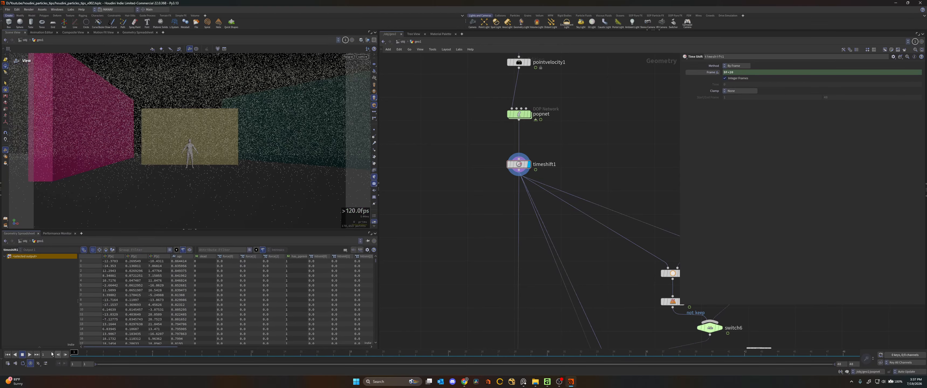
- Leave the camera view and examine the whole particle field from outside
{"action": "left_click_drag", "start_coordinate": [202, 100], "coordinate": [170, 120]}
{"action": "right_click_drag", "start_coordinate": [169, 120], "coordinate": [107, 135]}
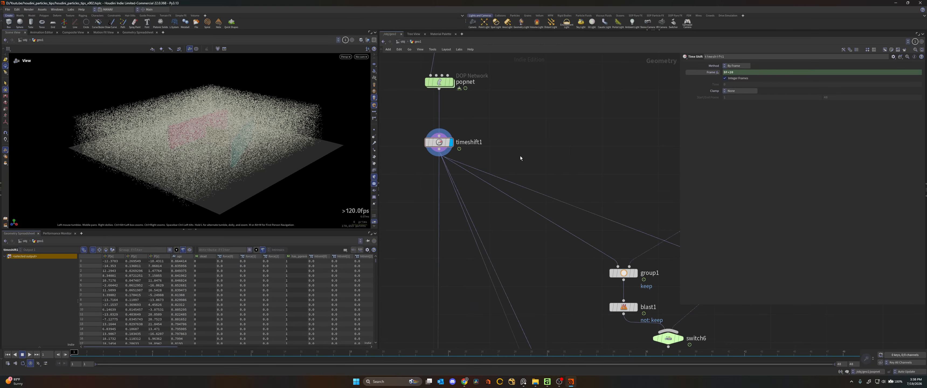
{"action": "middle_click_drag", "start_coordinate": [564, 178], "coordinate": [500, 125]}
{"action": "scroll", "coordinate": [499, 124], "scroll_direction": "down", "scroll_amount": 1}
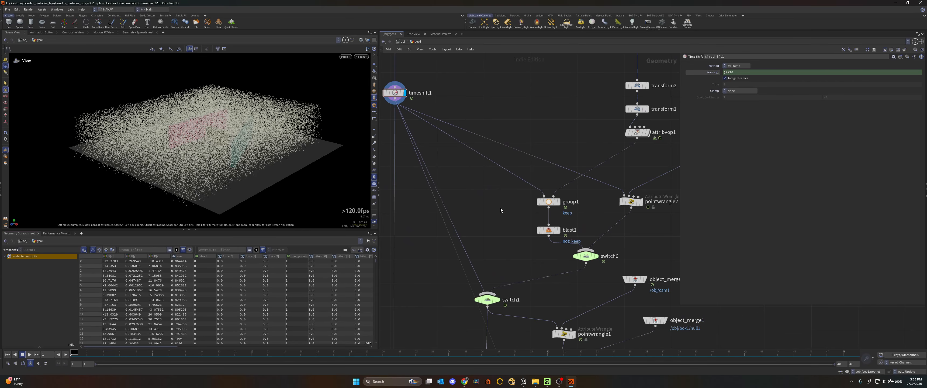
{"action": "left_click_drag", "start_coordinate": [214, 142], "coordinate": [234, 136]}
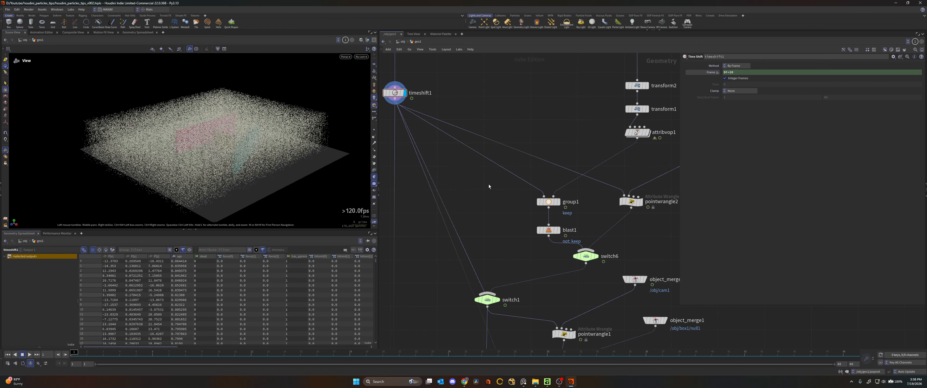
- Examine the box1, transform and attribvop1 chain, the volume1 settings, and the group1 branch they feed
{"action": "middle_click_drag", "start_coordinate": [500, 184], "coordinate": [431, 225]}
{"action": "left_click", "coordinate": [568, 79]}
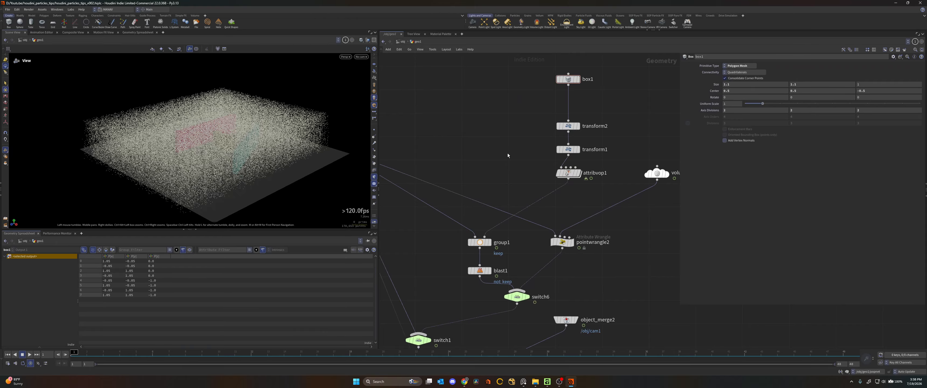
{"action": "middle_click_drag", "start_coordinate": [518, 151], "coordinate": [470, 154]}
{"action": "left_click_drag", "start_coordinate": [480, 70], "coordinate": [552, 191]}
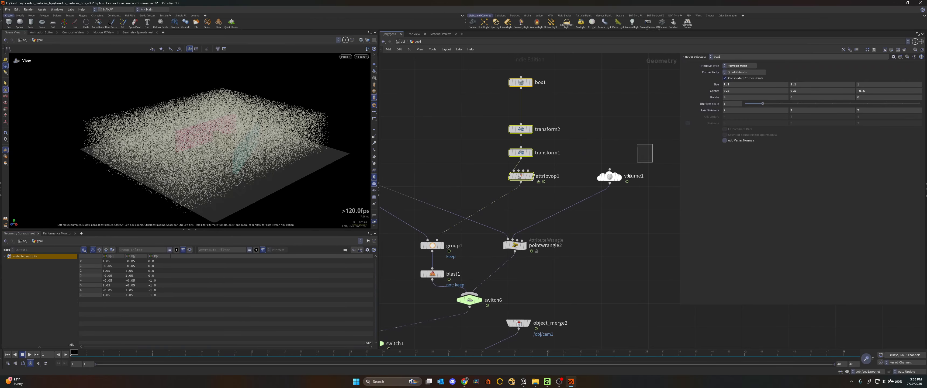
{"action": "left_click", "coordinate": [627, 175]}
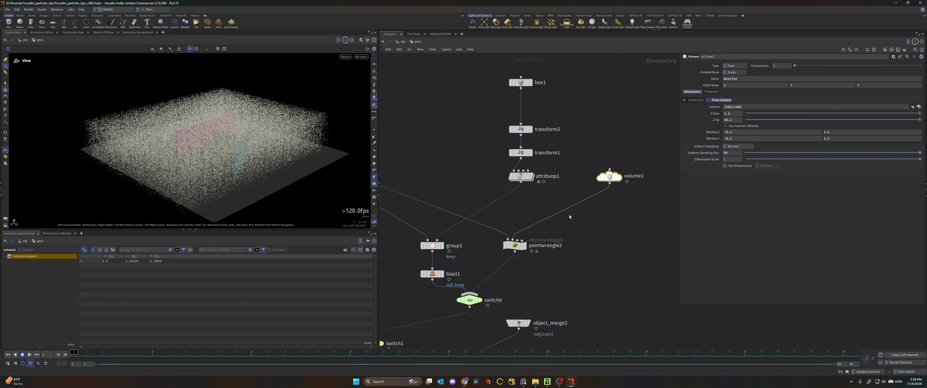
{"action": "left_click_drag", "start_coordinate": [482, 64], "coordinate": [554, 189]}
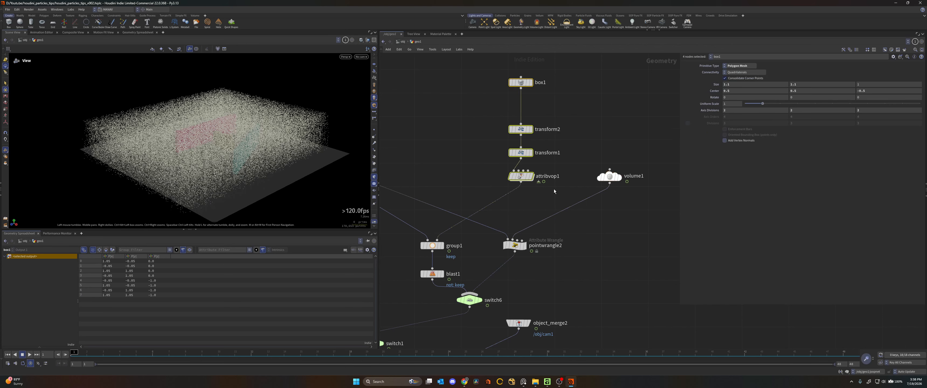
{"action": "scroll", "coordinate": [550, 190], "scroll_direction": "down", "scroll_amount": 3}
{"action": "left_click", "coordinate": [508, 141]}
{"action": "scroll", "coordinate": [490, 212], "scroll_direction": "up", "scroll_amount": 3}
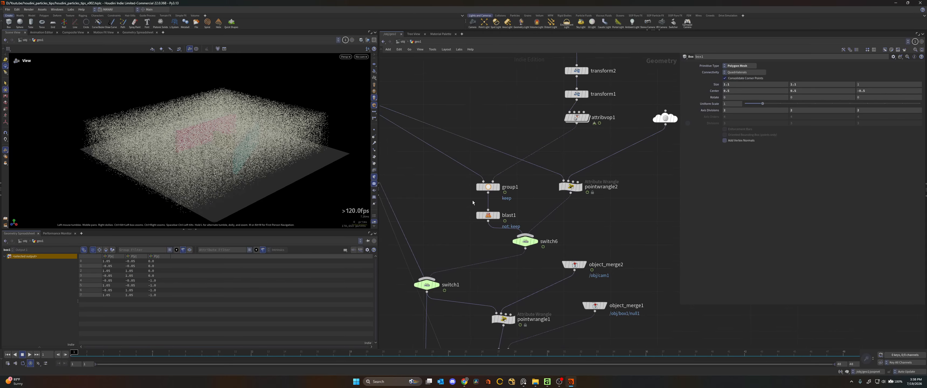
- Display box1 alone in the top view with all other objects hidden
{"action": "left_click", "coordinate": [564, 105]}
{"action": "left_click_drag", "start_coordinate": [216, 149], "coordinate": [259, 138]}
{"action": "key", "text": "space+2"}
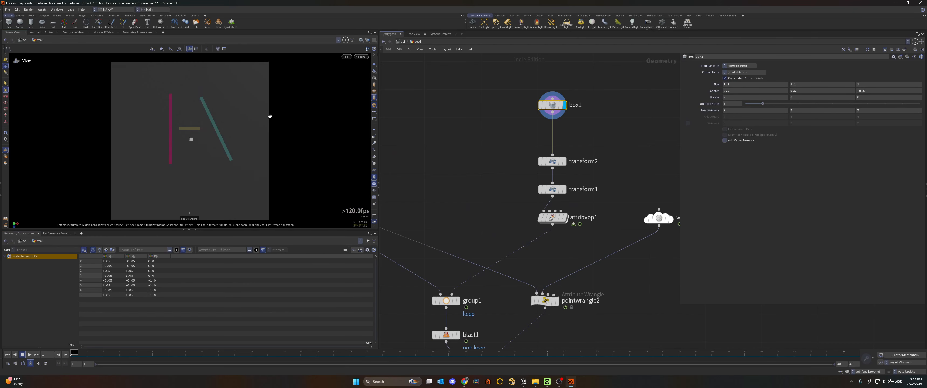
{"action": "left_click", "coordinate": [367, 40]}
{"action": "left_click", "coordinate": [372, 62]}
{"action": "scroll", "coordinate": [300, 137], "scroll_direction": "up", "scroll_amount": 5}
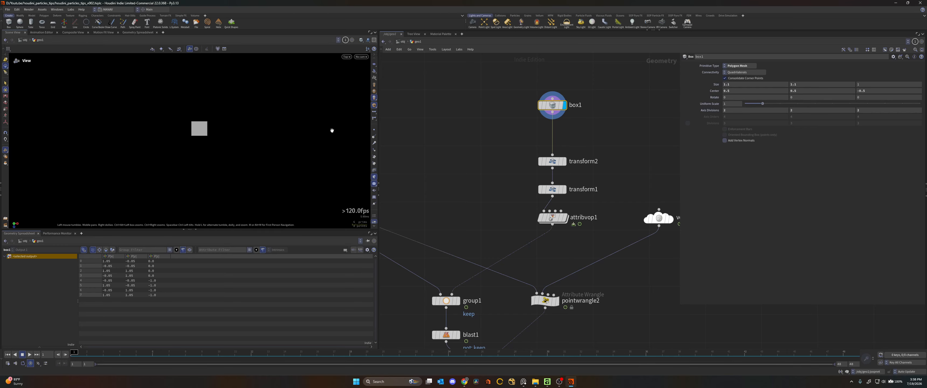
{"action": "scroll", "coordinate": [196, 138], "scroll_direction": "up", "scroll_amount": 4}
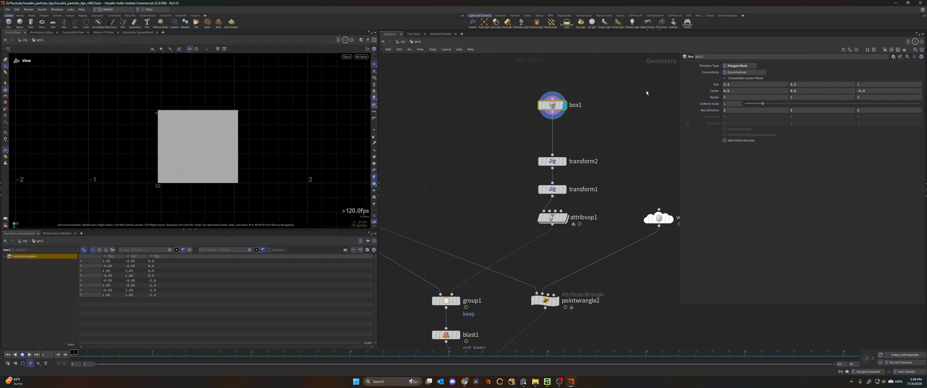
- Reset box1's size to 1 on all axes and check the box in the front and perspective views
{"action": "middle_click", "coordinate": [714, 85], "text": "ctrl"}
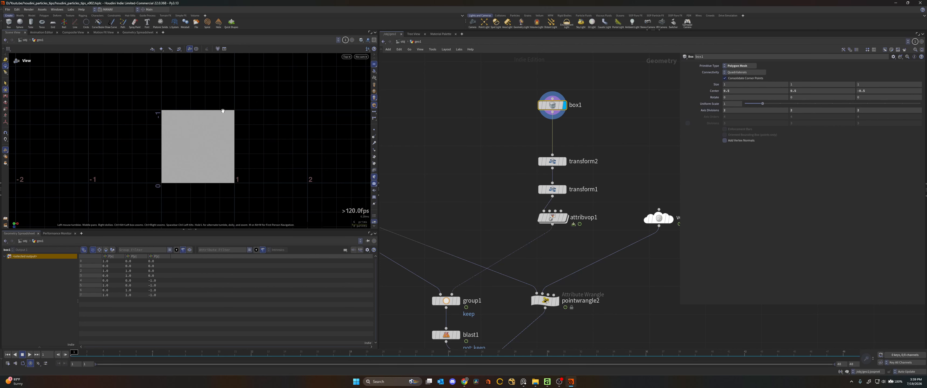
{"action": "key", "text": "space+3"}
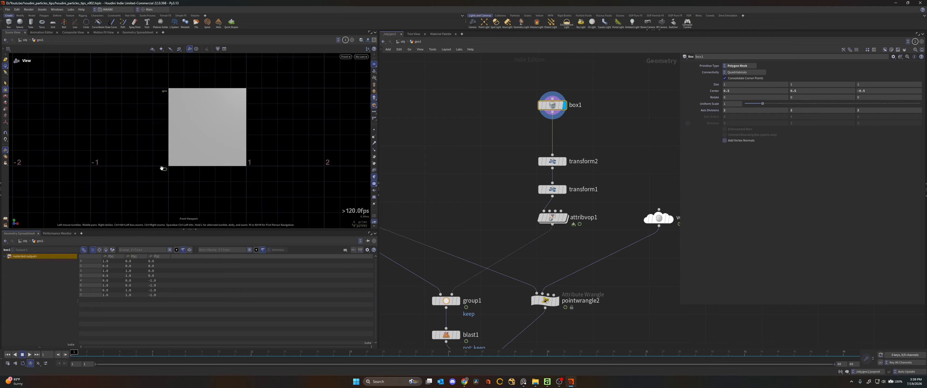
{"action": "key", "text": "space+1"}
{"action": "scroll", "coordinate": [576, 158], "scroll_direction": "up", "scroll_amount": 1}
- Bypass both transform2 and transform1 below box1
{"action": "left_click_drag", "start_coordinate": [604, 138], "coordinate": [519, 206]}
{"action": "left_click", "coordinate": [533, 195]}
{"action": "middle_click_drag", "start_coordinate": [501, 223], "coordinate": [463, 194]}
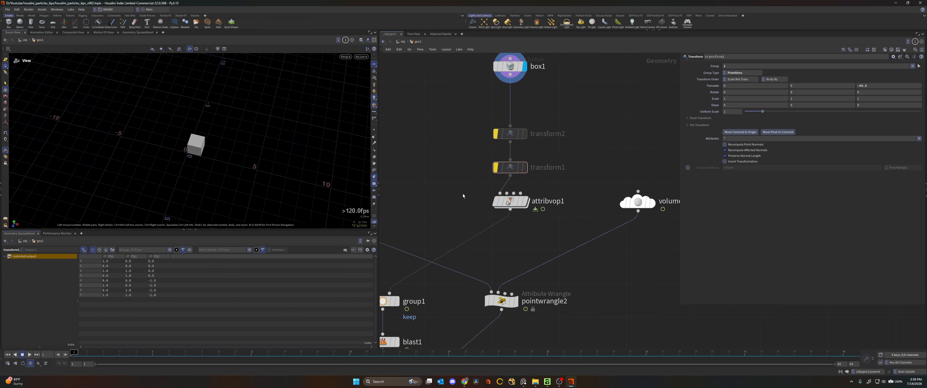
- Display the result of attribvop1 and frame it in the viewport
{"action": "left_click", "coordinate": [510, 201]}
{"action": "left_click", "coordinate": [525, 201]}
{"action": "left_click_drag", "start_coordinate": [568, 191], "coordinate": [480, 220]}
{"action": "scroll", "coordinate": [193, 145], "scroll_direction": "down", "scroll_amount": 4}
{"action": "key", "text": "f"}
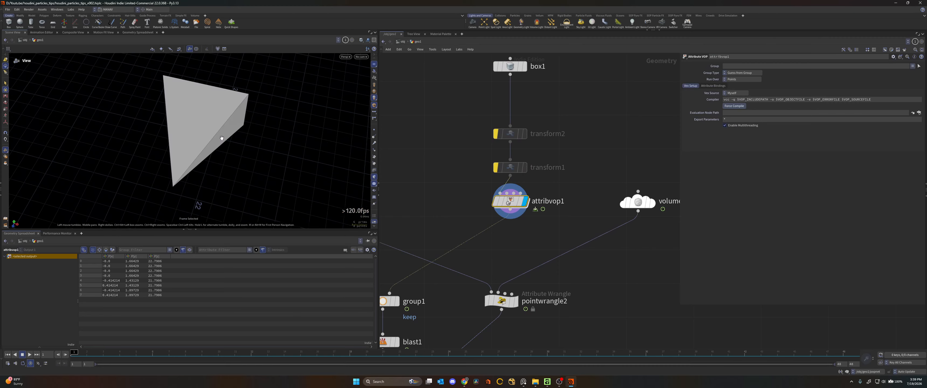
- Open the attribvop1 network and add a second From NDC node below fromndcgeo1
{"action": "double_click", "coordinate": [521, 193]}
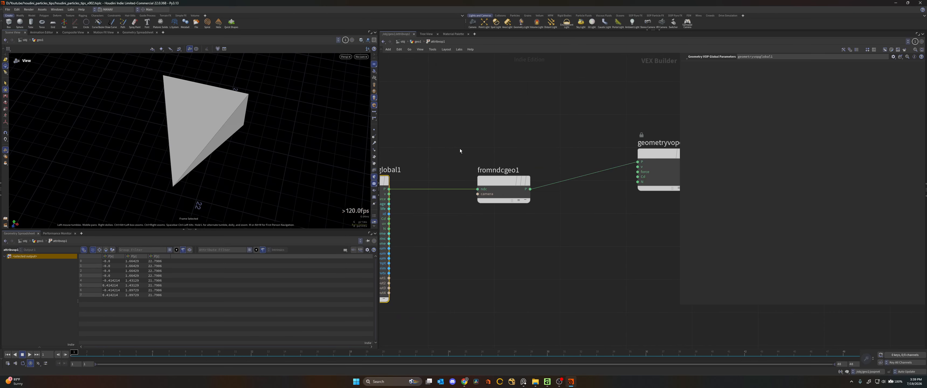
{"action": "left_click", "coordinate": [547, 220]}
{"action": "key", "text": "Tab"}
{"action": "type", "text": "from ndc"}
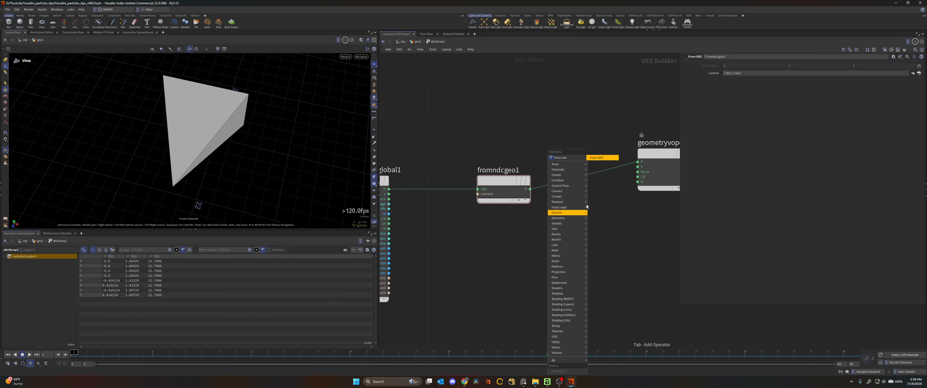
{"action": "left_click", "coordinate": [589, 158]}
{"action": "left_click", "coordinate": [499, 231]}
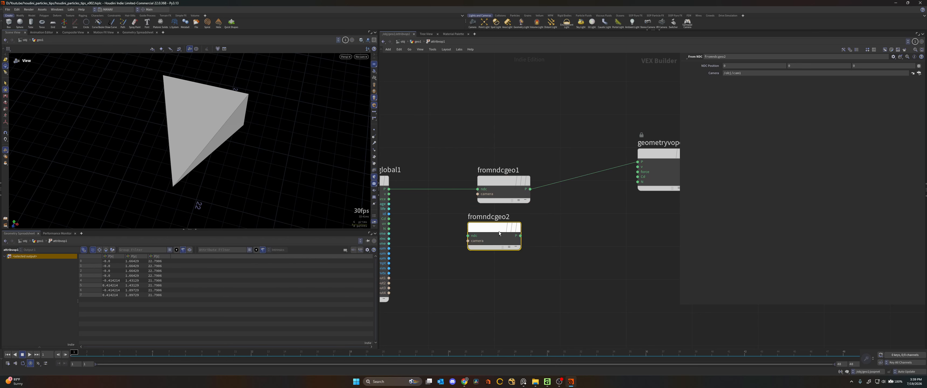
{"action": "left_click_drag", "start_coordinate": [488, 227], "coordinate": [498, 230]}
- Review how the position runs through fromndcgeo1 to the geometry output, and return to the geo1 network
{"action": "middle_click_drag", "start_coordinate": [435, 209], "coordinate": [456, 212]}
{"action": "left_click", "coordinate": [409, 200]}
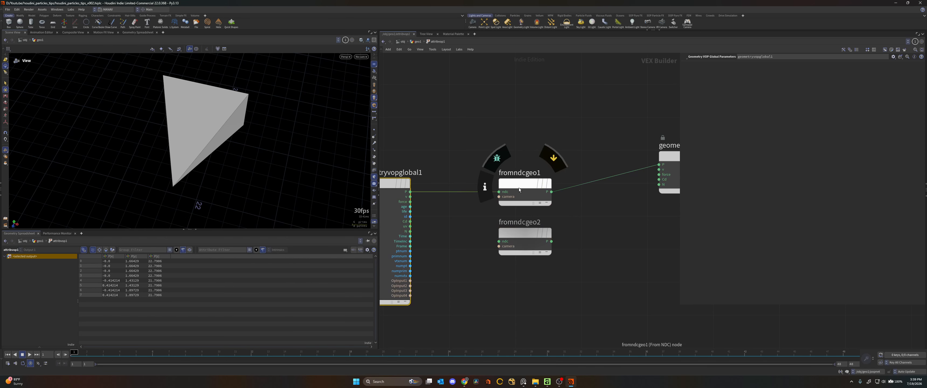
{"action": "middle_click_drag", "start_coordinate": [573, 157], "coordinate": [521, 162]}
{"action": "left_click", "coordinate": [490, 191]}
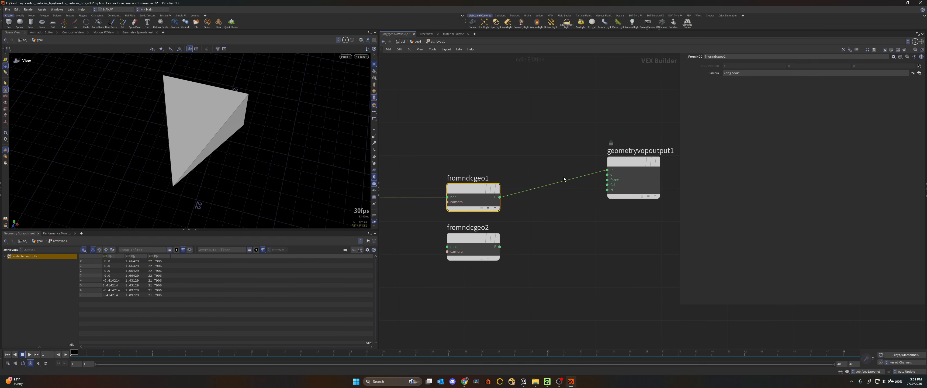
{"action": "left_click", "coordinate": [536, 118]}
{"action": "key", "text": "u"}
- Show the other scene objects again and inspect the frustum shape relative to the camera from several angles
{"action": "left_click_drag", "start_coordinate": [332, 157], "coordinate": [198, 110]}
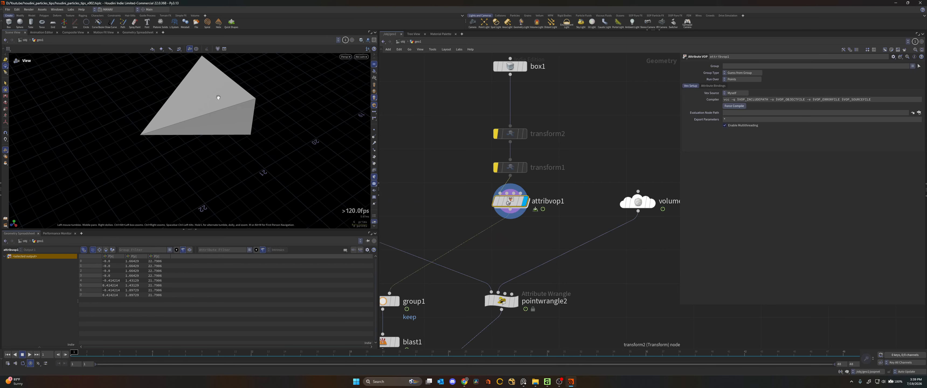
{"action": "left_click", "coordinate": [367, 41]}
{"action": "left_click", "coordinate": [382, 49]}
{"action": "middle_click_drag", "start_coordinate": [205, 118], "coordinate": [240, 126]}
{"action": "scroll", "coordinate": [241, 126], "scroll_direction": "up", "scroll_amount": 3}
{"action": "left_click_drag", "start_coordinate": [240, 126], "coordinate": [266, 103]}
{"action": "scroll", "coordinate": [225, 122], "scroll_direction": "up", "scroll_amount": 2}
{"action": "middle_click_drag", "start_coordinate": [267, 103], "coordinate": [231, 126]}
{"action": "scroll", "coordinate": [231, 125], "scroll_direction": "down", "scroll_amount": 3}
{"action": "left_click_drag", "start_coordinate": [208, 125], "coordinate": [250, 119]}
- Set box1's X and Y size to 1.1 and check the widened frustum in the viewport
{"action": "middle_click_drag", "start_coordinate": [493, 93], "coordinate": [478, 143]}
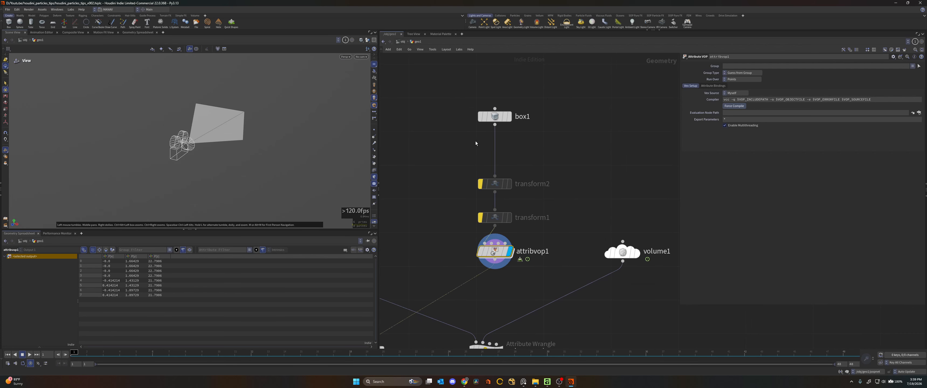
{"action": "left_click_drag", "start_coordinate": [457, 143], "coordinate": [563, 91]}
{"action": "left_click", "coordinate": [732, 85]}
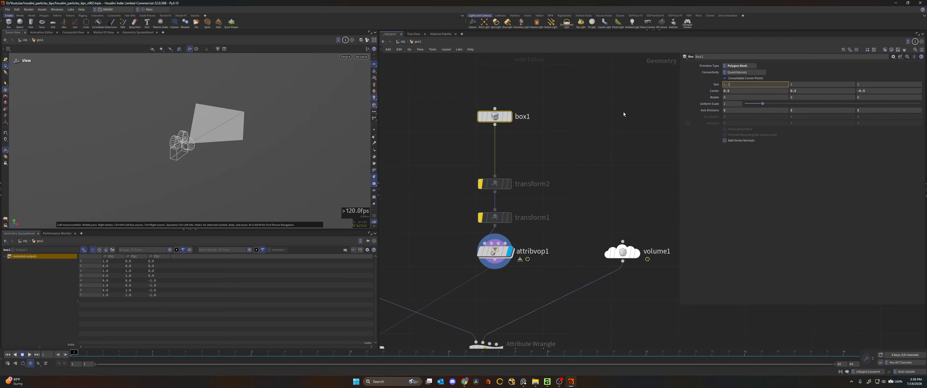
{"action": "type", "text": ".1"}
{"action": "key", "text": "Return"}
{"action": "left_click", "coordinate": [804, 85]}
{"action": "type", "text": ".1"}
{"action": "key", "text": "Return"}
{"action": "middle_click_drag", "start_coordinate": [298, 92], "coordinate": [237, 95]}
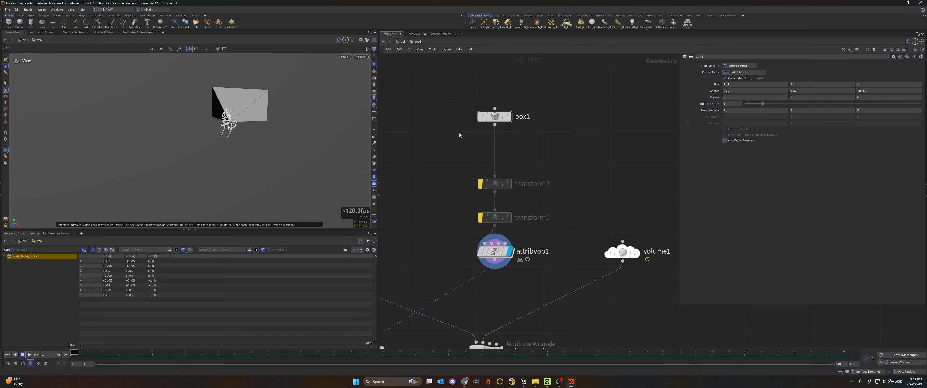
- Re-enable the bypassed transform1 and check its primitive group and Z translation
{"action": "scroll", "coordinate": [457, 117], "scroll_direction": "up", "scroll_amount": 2}
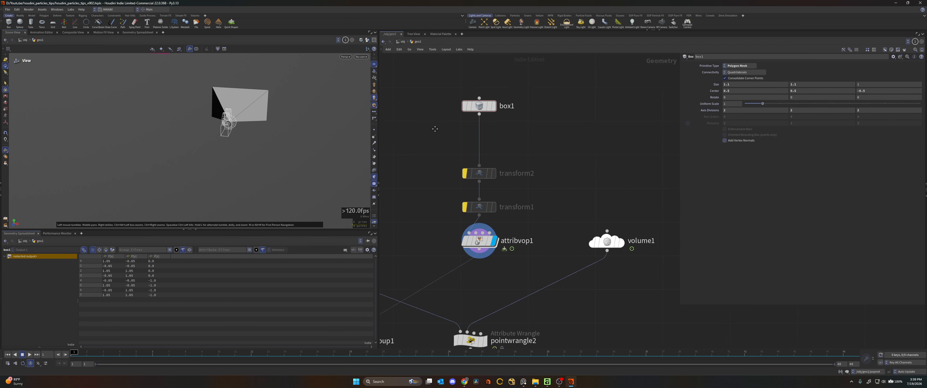
{"action": "left_click", "coordinate": [484, 176]}
{"action": "left_click_drag", "start_coordinate": [316, 135], "coordinate": [258, 160]}
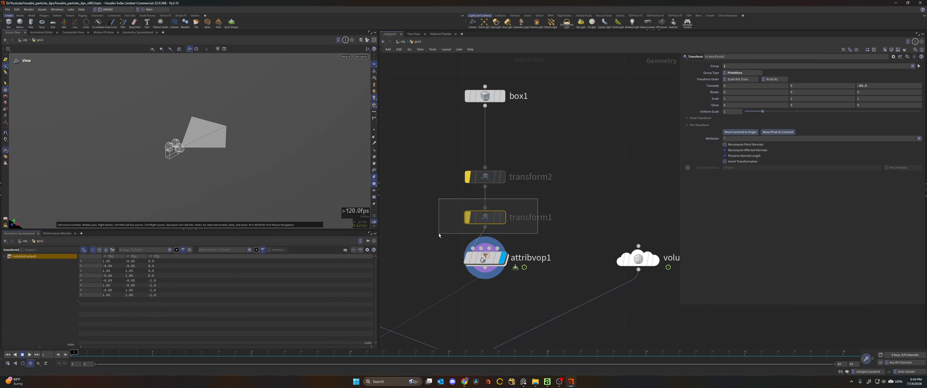
{"action": "left_click", "coordinate": [465, 216]}
{"action": "left_click", "coordinate": [466, 216]}
{"action": "left_click_drag", "start_coordinate": [265, 122], "coordinate": [247, 147]}
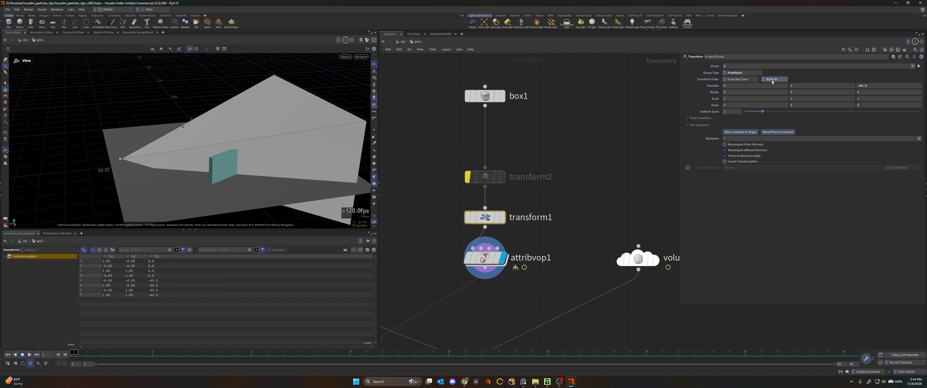
{"action": "double_click", "coordinate": [744, 67]}
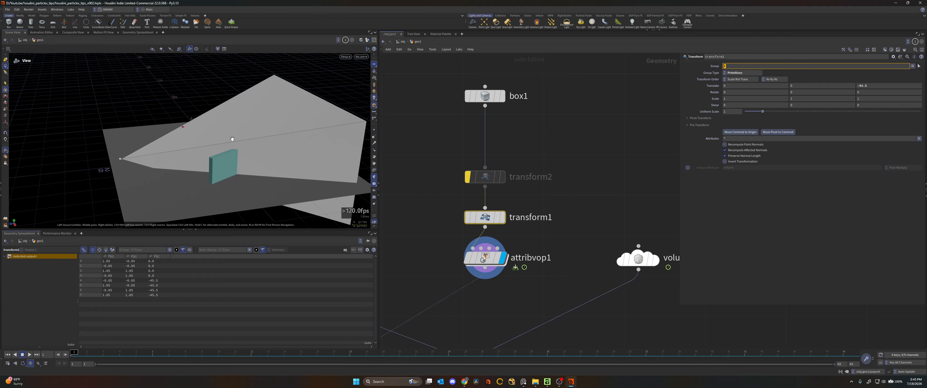
{"action": "left_click", "coordinate": [632, 114]}
{"action": "middle_click_drag", "start_coordinate": [873, 85], "coordinate": [858, 76]}
- Re-enable the bypassed transform2 and check its Z translation
{"action": "left_click", "coordinate": [466, 176]}
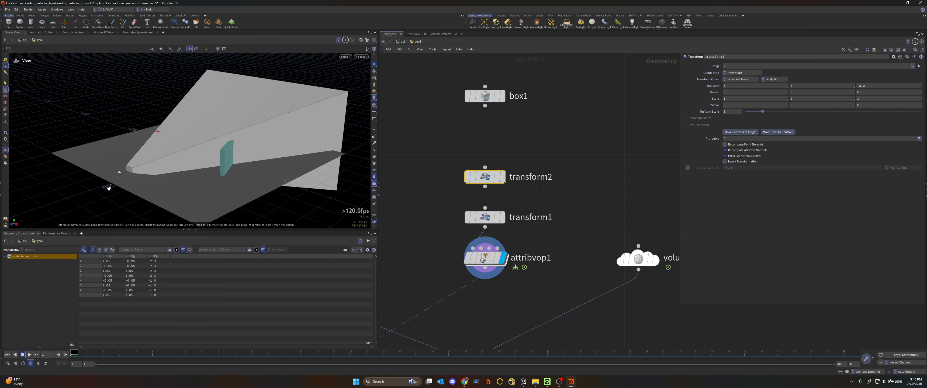
{"action": "mouse_move", "coordinate": [884, 87]}
{"action": "middle_mouse_down"}
{"action": "mouse_move", "coordinate": [880, 74]}
{"action": "mouse_move", "coordinate": [855, 76]}
{"action": "mouse_move", "coordinate": [878, 78]}
{"action": "middle_mouse_up"}
{"action": "left_click", "coordinate": [564, 171]}
- Display group1 to inspect which particles fall inside the frustum's bounding object
{"action": "scroll", "coordinate": [516, 237], "scroll_direction": "down", "scroll_amount": 3}
{"action": "middle_click_drag", "start_coordinate": [517, 237], "coordinate": [636, 109]}
{"action": "scroll", "coordinate": [583, 151], "scroll_direction": "up", "scroll_amount": 3}
{"action": "left_click", "coordinate": [516, 209]}
{"action": "left_click_drag", "start_coordinate": [563, 194], "coordinate": [459, 228]}
{"action": "middle_click_drag", "start_coordinate": [477, 149], "coordinate": [514, 171]}
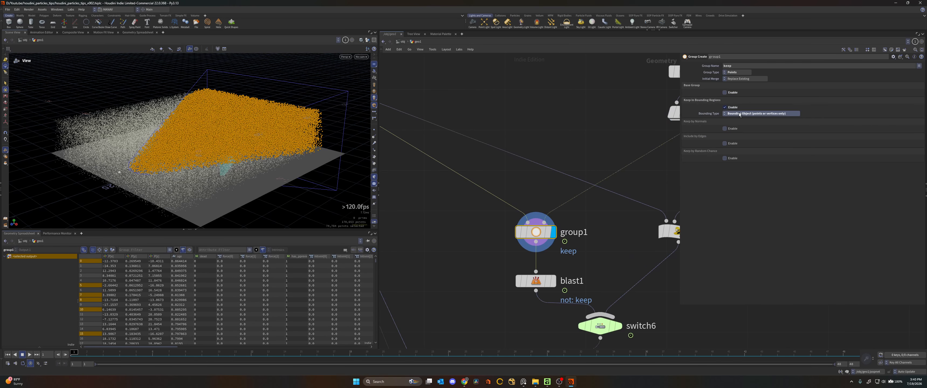
- Display blast1 and inspect the particles kept inside the camera frustum
{"action": "left_click", "coordinate": [553, 278]}
{"action": "left_click_drag", "start_coordinate": [577, 264], "coordinate": [508, 288]}
{"action": "mouse_move", "coordinate": [203, 138]}
{"action": "left_mouse_down"}
{"action": "mouse_move", "coordinate": [245, 155]}
{"action": "mouse_move", "coordinate": [266, 136]}
{"action": "mouse_move", "coordinate": [213, 137]}
{"action": "left_mouse_up"}
{"action": "scroll", "coordinate": [511, 207], "scroll_direction": "down", "scroll_amount": 2}
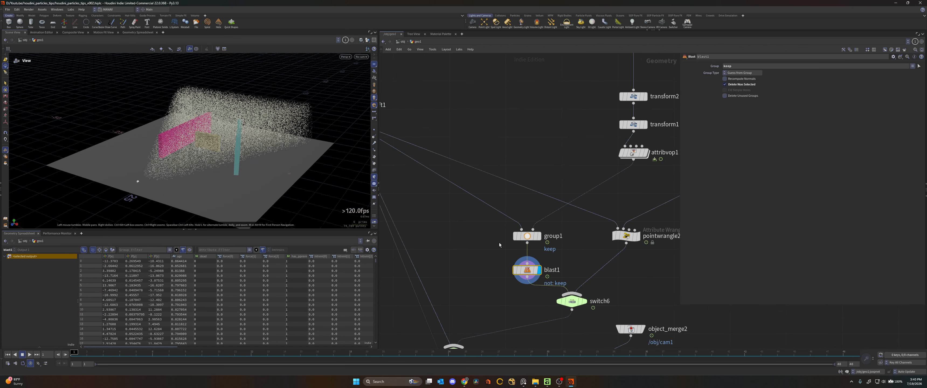
- Bypass blast1 and display the timeshift node's output to view the unculled particles
{"action": "mouse_move", "coordinate": [520, 264]}
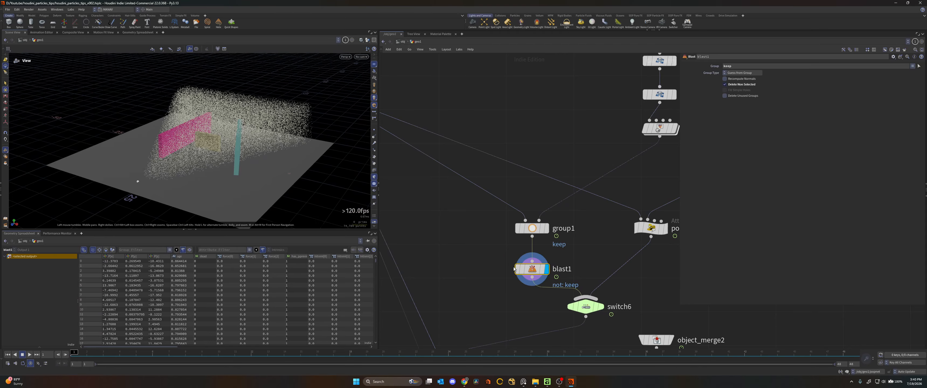
{"action": "left_click", "coordinate": [517, 269]}
{"action": "left_click", "coordinate": [546, 228]}
{"action": "middle_click_drag", "start_coordinate": [478, 186], "coordinate": [626, 290]}
{"action": "left_click", "coordinate": [472, 174]}
{"action": "middle_click_drag", "start_coordinate": [472, 174], "coordinate": [314, 80]}
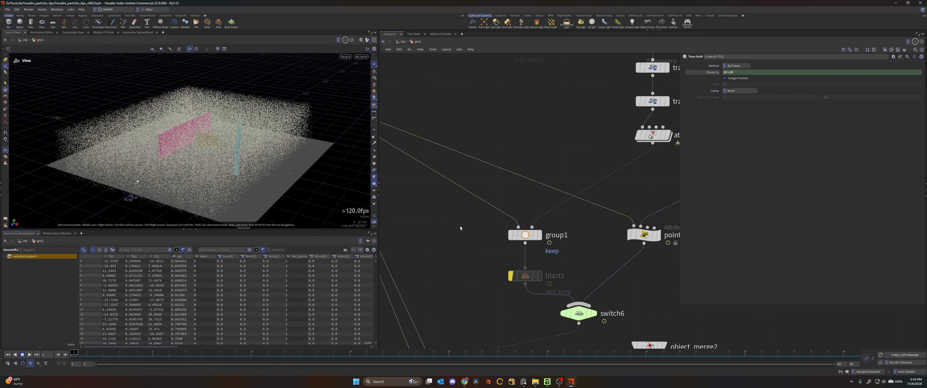
- Re-enable blast1 and display it to inspect the particles inside the camera frustum
{"action": "middle_click_drag", "start_coordinate": [460, 228], "coordinate": [448, 212]}
{"action": "scroll", "coordinate": [514, 249], "scroll_direction": "up", "scroll_amount": 1}
{"action": "left_click", "coordinate": [529, 263]}
{"action": "left_click", "coordinate": [495, 264]}
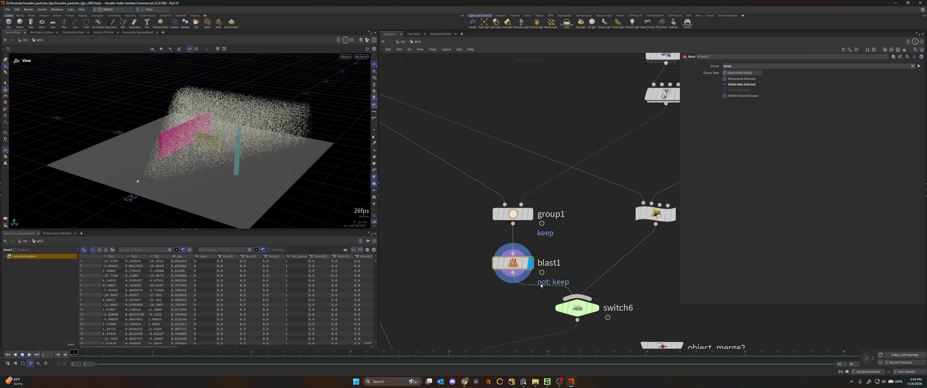
{"action": "middle_click_drag", "start_coordinate": [246, 139], "coordinate": [292, 140]}
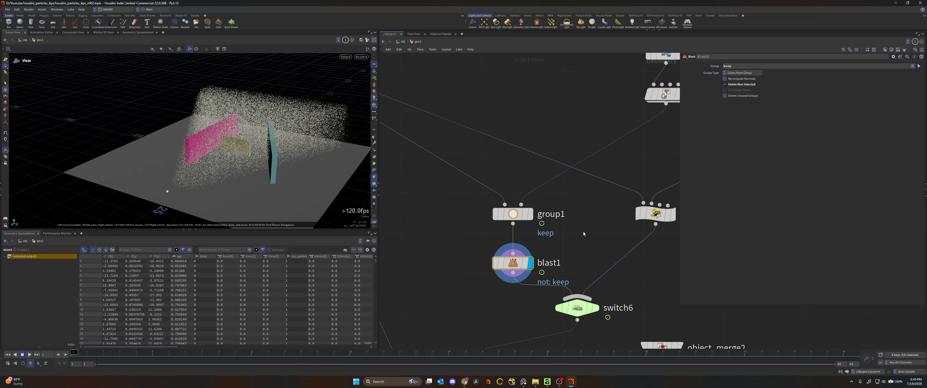
- Display volume1 and examine the shape of the camera frustum volume
{"action": "scroll", "coordinate": [591, 236], "scroll_direction": "down", "scroll_amount": 2}
{"action": "middle_click_drag", "start_coordinate": [591, 236], "coordinate": [475, 237]}
{"action": "scroll", "coordinate": [476, 241], "scroll_direction": "down", "scroll_amount": 1}
{"action": "middle_click_drag", "start_coordinate": [598, 187], "coordinate": [561, 201]}
{"action": "scroll", "coordinate": [591, 197], "scroll_direction": "up", "scroll_amount": 1}
{"action": "left_click_drag", "start_coordinate": [603, 193], "coordinate": [542, 144]}
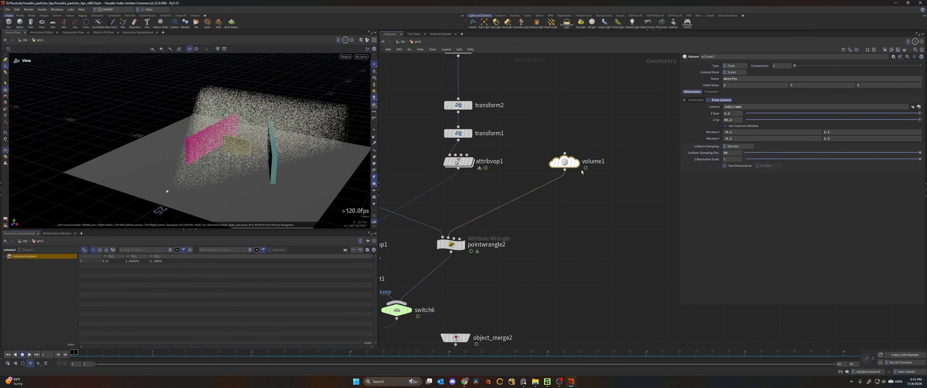
{"action": "left_click", "coordinate": [581, 145]}
{"action": "left_click_drag", "start_coordinate": [271, 139], "coordinate": [349, 141]}
- Review volume1's name, From Camera path, window range and uniform sampling settings
{"action": "left_click", "coordinate": [750, 79]}
{"action": "key", "text": "Tab"}
{"action": "left_click", "coordinate": [618, 96]}
{"action": "left_click_drag", "start_coordinate": [756, 107], "coordinate": [721, 106]}
{"action": "left_click", "coordinate": [742, 105]}
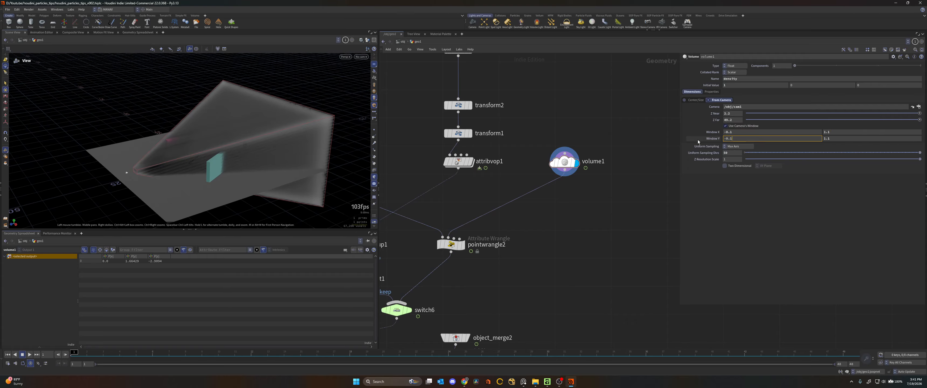
{"action": "mouse_move", "coordinate": [919, 152]}
{"action": "left_mouse_down"}
{"action": "mouse_move", "coordinate": [802, 157]}
{"action": "mouse_move", "coordinate": [902, 154]}
{"action": "left_mouse_up"}
{"action": "left_click_drag", "start_coordinate": [850, 164], "coordinate": [920, 156]}
- Display pointwrangle2 to inspect the particles culled by sampling the frustum volume
{"action": "middle_click_drag", "start_coordinate": [472, 246], "coordinate": [528, 215]}
{"action": "scroll", "coordinate": [529, 214], "scroll_direction": "up", "scroll_amount": 1}
{"action": "left_click", "coordinate": [517, 213]}
{"action": "left_click_drag", "start_coordinate": [577, 198], "coordinate": [513, 222]}
{"action": "middle_click_drag", "start_coordinate": [534, 235], "coordinate": [553, 235]}
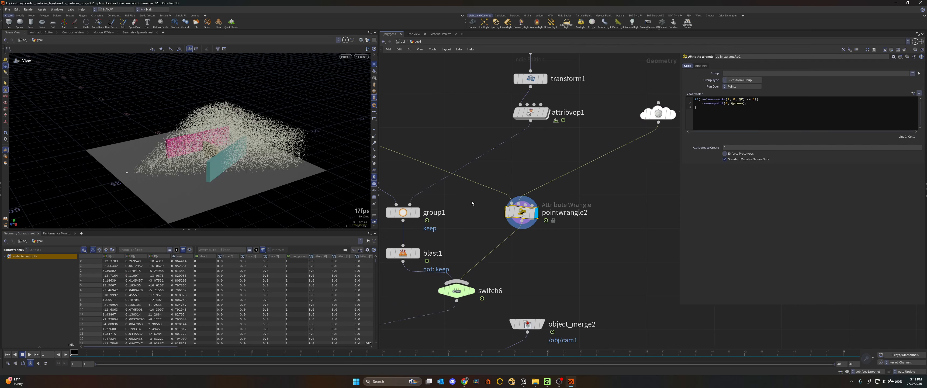
{"action": "middle_click_drag", "start_coordinate": [481, 201], "coordinate": [466, 202]}
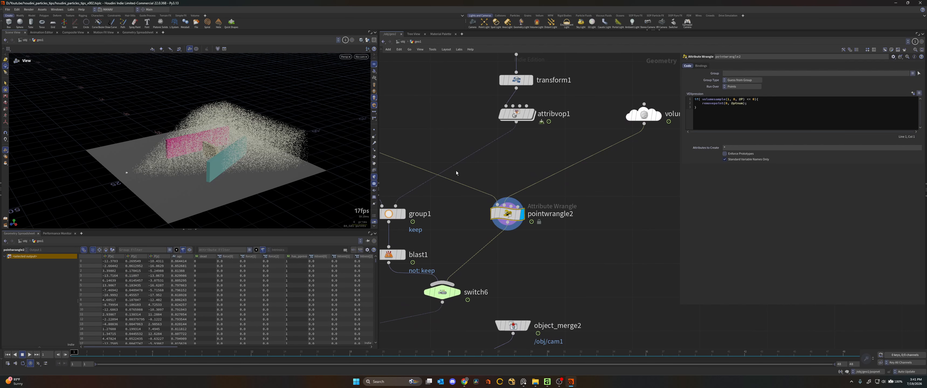
- Review the volumesample condition and the removepoint call in pointwrangle2's VEX code
{"action": "left_click_drag", "start_coordinate": [702, 99], "coordinate": [760, 99]}
{"action": "left_click", "coordinate": [760, 99]}
{"action": "left_click", "coordinate": [751, 104]}
{"action": "left_click_drag", "start_coordinate": [702, 103], "coordinate": [747, 103]}
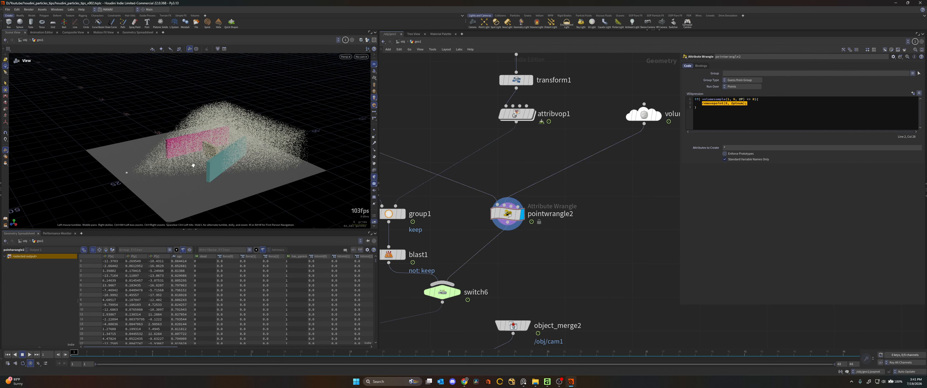
- Display blast1 to compare its particles with the wrangle's result, and view the attribvop1 frustum box
{"action": "scroll", "coordinate": [552, 172], "scroll_direction": "down", "scroll_amount": 2}
{"action": "scroll", "coordinate": [539, 218], "scroll_direction": "up", "scroll_amount": 1}
{"action": "middle_click_drag", "start_coordinate": [538, 218], "coordinate": [564, 212]}
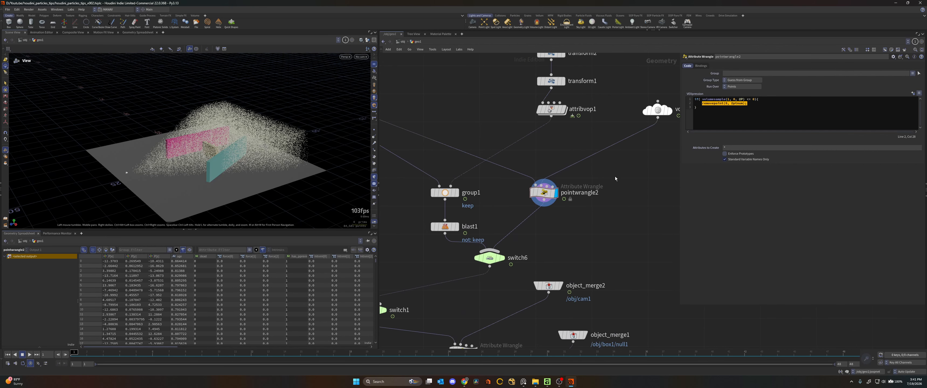
{"action": "left_click", "coordinate": [456, 226]}
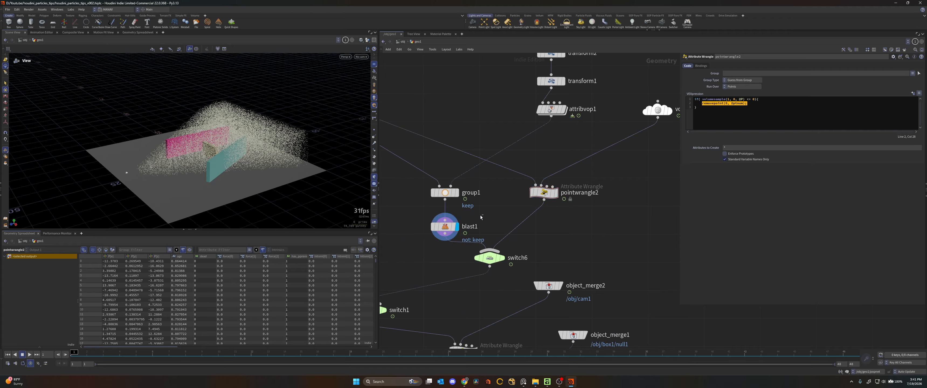
{"action": "left_click", "coordinate": [564, 112]}
{"action": "left_click_drag", "start_coordinate": [223, 138], "coordinate": [205, 130]}
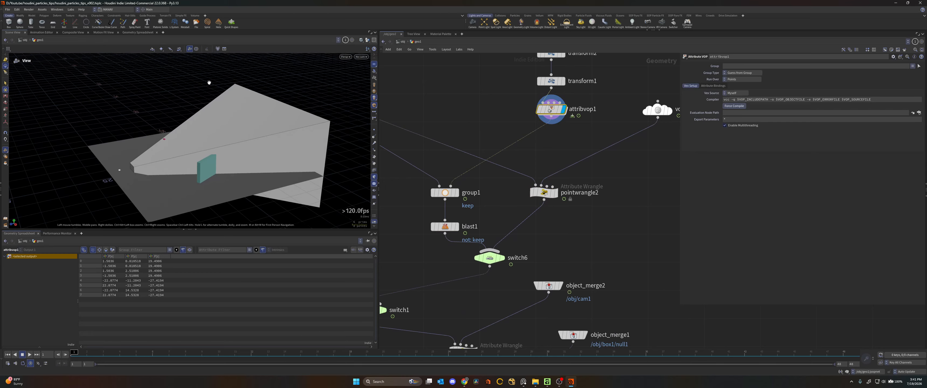
- Compare the volume1 frustum with the particles kept by pointwrangle2 by displaying each node in turn
{"action": "middle_click_drag", "start_coordinate": [517, 119], "coordinate": [462, 147]}
{"action": "left_click_drag", "start_coordinate": [621, 117], "coordinate": [554, 156]}
{"action": "left_click", "coordinate": [616, 140]}
{"action": "middle_click_drag", "start_coordinate": [505, 222], "coordinate": [528, 183]}
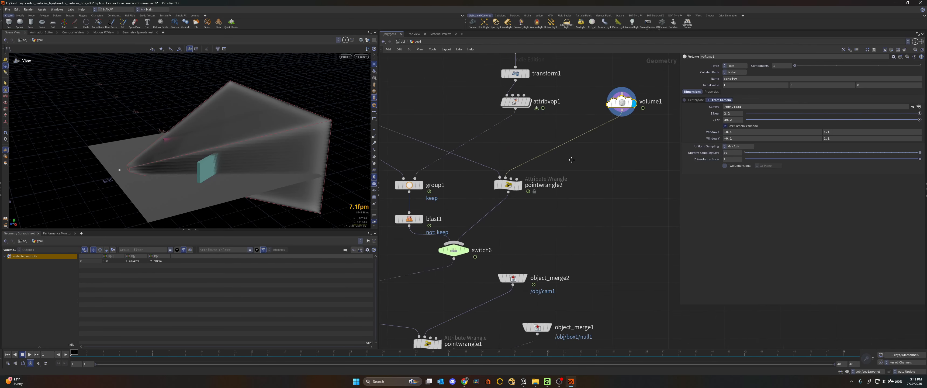
{"action": "left_click", "coordinate": [524, 181]}
{"action": "left_click_drag", "start_coordinate": [523, 181], "coordinate": [534, 181]}
{"action": "left_click_drag", "start_coordinate": [588, 161], "coordinate": [516, 199]}
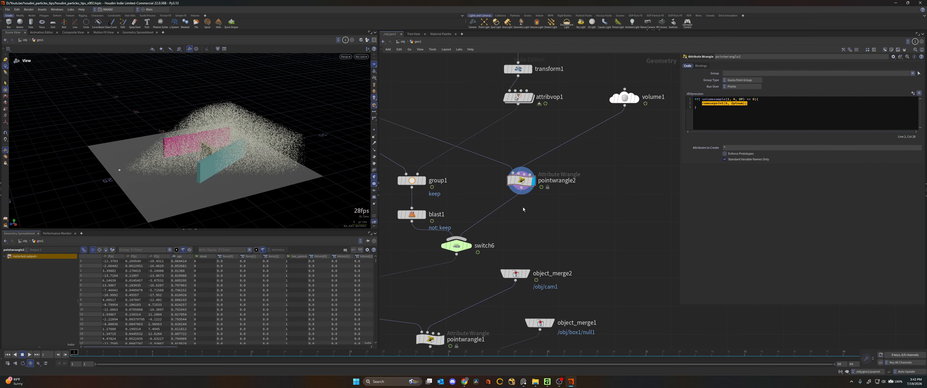
- Follow the two culling branches through switch6 and display switch1
{"action": "scroll", "coordinate": [518, 210], "scroll_direction": "down", "scroll_amount": 2}
{"action": "middle_click_drag", "start_coordinate": [505, 214], "coordinate": [590, 153]}
{"action": "scroll", "coordinate": [513, 186], "scroll_direction": "up", "scroll_amount": 1}
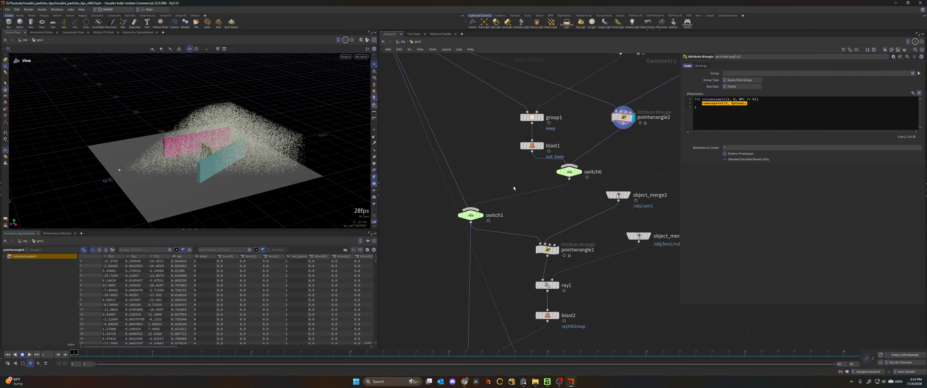
{"action": "left_click", "coordinate": [572, 170]}
{"action": "scroll", "coordinate": [557, 169], "scroll_direction": "down", "scroll_amount": 1}
{"action": "middle_click_drag", "start_coordinate": [557, 169], "coordinate": [542, 216]}
{"action": "middle_click_drag", "start_coordinate": [551, 71], "coordinate": [547, 105]}
{"action": "left_click_drag", "start_coordinate": [548, 106], "coordinate": [624, 163]}
{"action": "middle_click_drag", "start_coordinate": [463, 165], "coordinate": [523, 62]}
{"action": "scroll", "coordinate": [522, 221], "scroll_direction": "up", "scroll_amount": 1}
{"action": "left_click", "coordinate": [512, 219]}
{"action": "left_click", "coordinate": [503, 219]}
{"action": "scroll", "coordinate": [518, 222], "scroll_direction": "down", "scroll_amount": 1}
{"action": "middle_click_drag", "start_coordinate": [537, 267], "coordinate": [502, 151]}
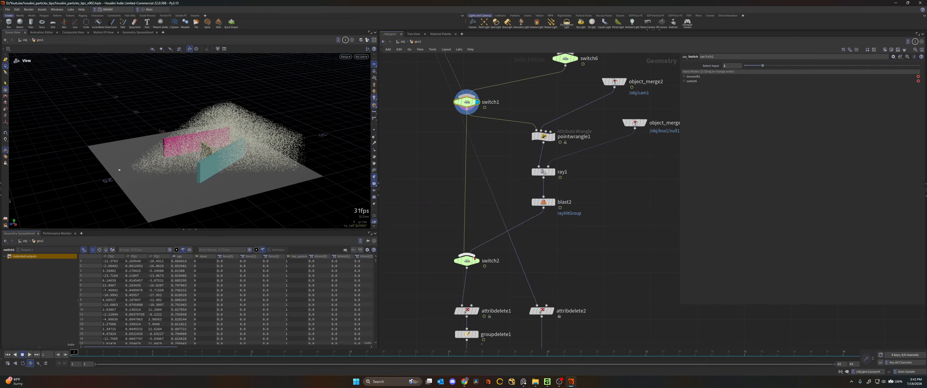
- Examine how the camera-culled particles are distributed around the pink, yellow and teal boxes
{"action": "middle_click_drag", "start_coordinate": [198, 139], "coordinate": [240, 148]}
{"action": "scroll", "coordinate": [240, 148], "scroll_direction": "up", "scroll_amount": 3}
{"action": "left_click_drag", "start_coordinate": [249, 148], "coordinate": [268, 124]}
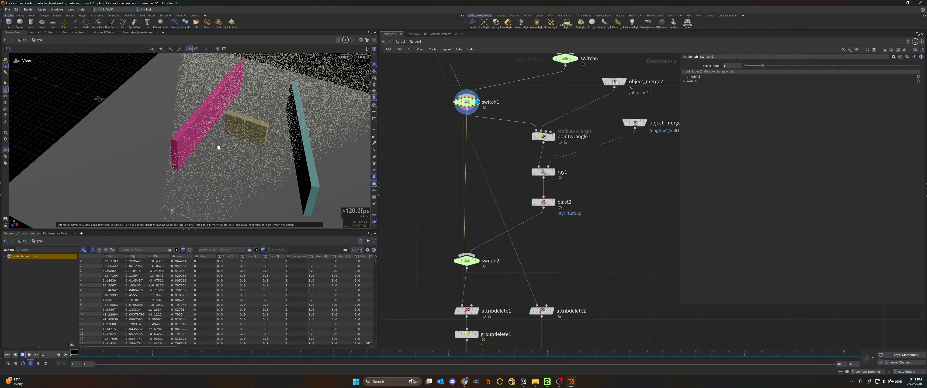
{"action": "left_click_drag", "start_coordinate": [276, 124], "coordinate": [412, 127]}
{"action": "middle_click_drag", "start_coordinate": [596, 93], "coordinate": [552, 151]}
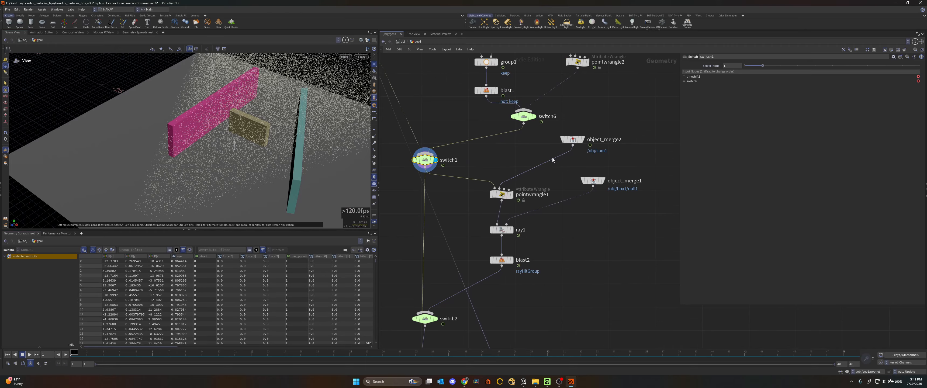
{"action": "scroll", "coordinate": [552, 150], "scroll_direction": "up", "scroll_amount": 2}
{"action": "left_click_drag", "start_coordinate": [280, 117], "coordinate": [211, 146]}
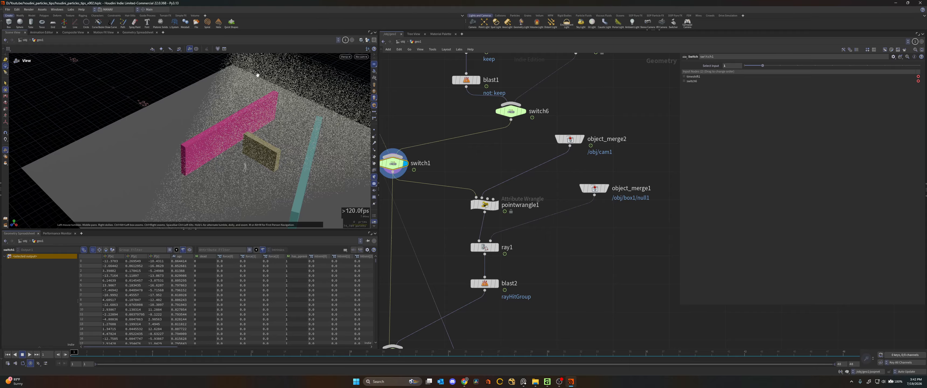
{"action": "left_click_drag", "start_coordinate": [267, 91], "coordinate": [270, 105]}
{"action": "left_click_drag", "start_coordinate": [308, 123], "coordinate": [290, 137]}
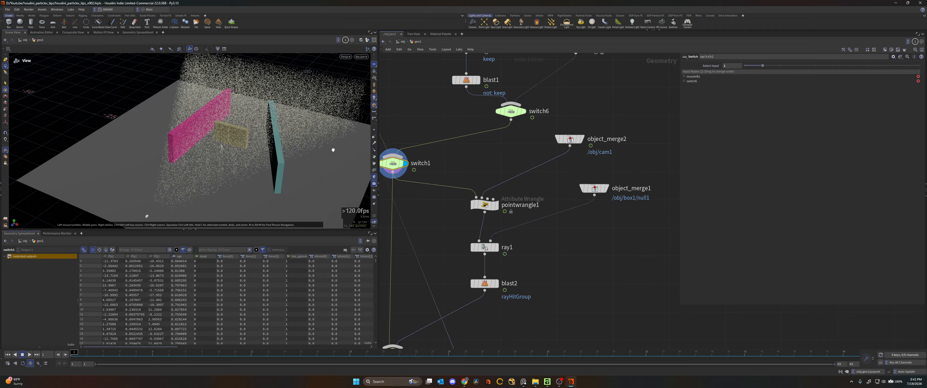
- Display object_merge2 and hide the other objects in world space to isolate the merged camera
{"action": "mouse_move", "coordinate": [580, 142]}
{"action": "middle_mouse_down"}
{"action": "mouse_move", "coordinate": [592, 97]}
{"action": "mouse_move", "coordinate": [579, 142]}
{"action": "middle_mouse_up"}
{"action": "left_click", "coordinate": [581, 142]}
{"action": "left_click_drag", "start_coordinate": [616, 124], "coordinate": [535, 162]}
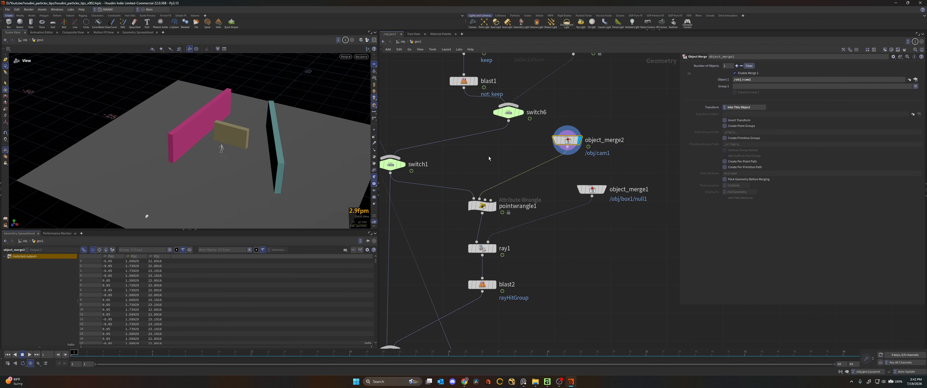
{"action": "middle_click_drag", "start_coordinate": [352, 62], "coordinate": [343, 63]}
{"action": "left_click", "coordinate": [367, 40]}
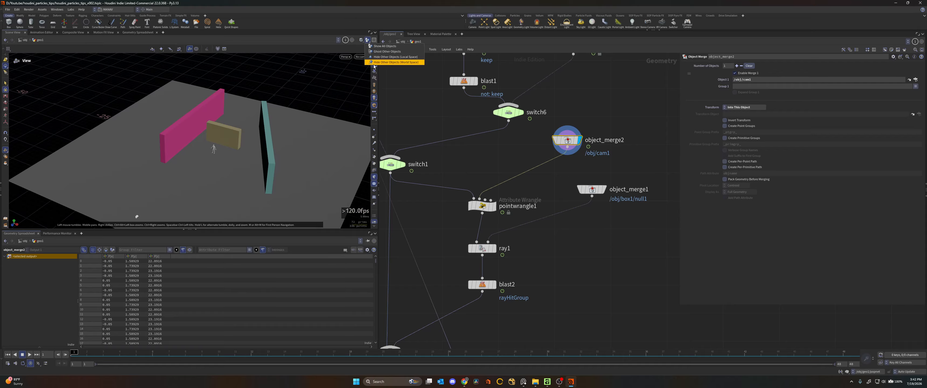
{"action": "left_click", "coordinate": [396, 63]}
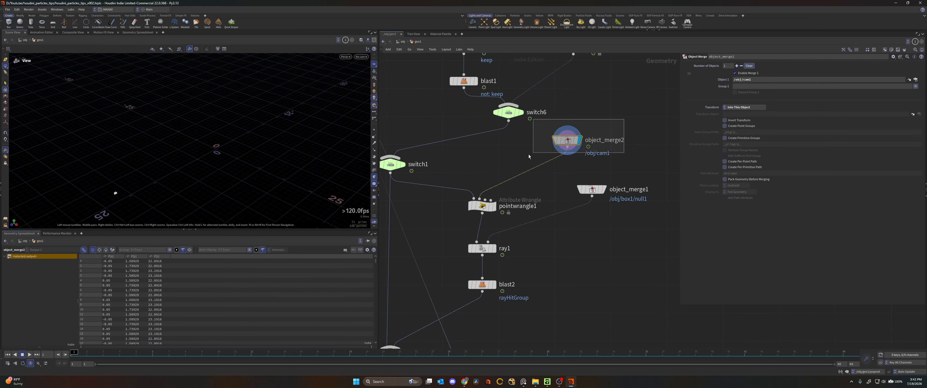
- View the merged camera and choose Into This Object as object_merge2's Transform option
{"action": "left_click_drag", "start_coordinate": [219, 173], "coordinate": [131, 162]}
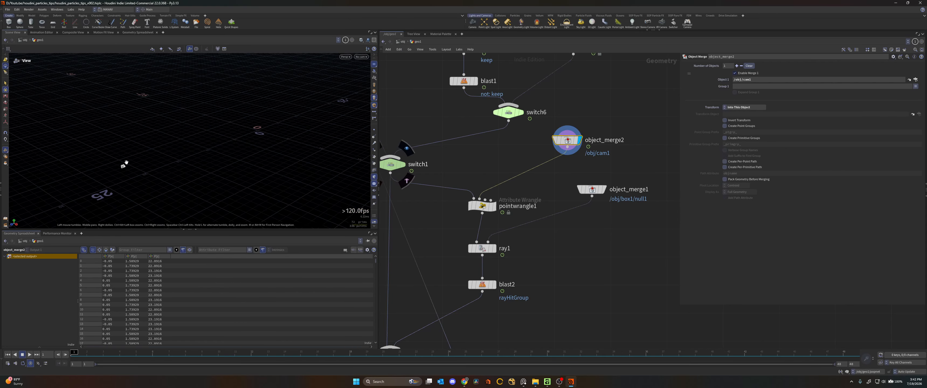
{"action": "left_click", "coordinate": [734, 107]}
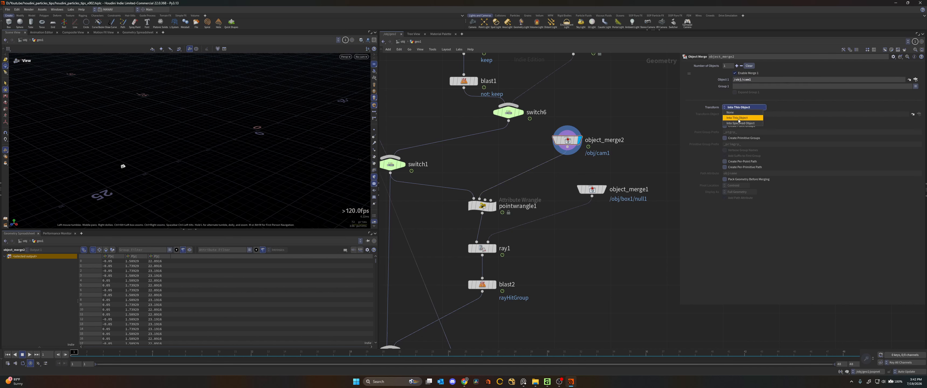
{"action": "left_click", "coordinate": [753, 118]}
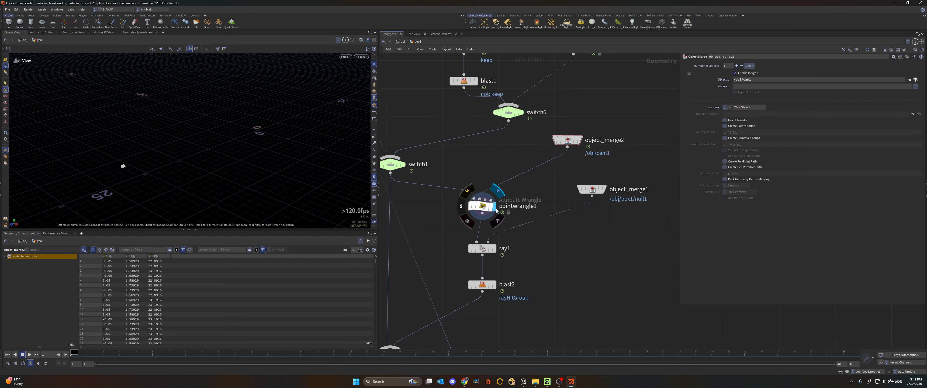
- Display pointwrangle1 and review its VEX code for the camera position and the particle-to-camera direction
{"action": "left_click", "coordinate": [495, 210]}
{"action": "left_click_drag", "start_coordinate": [253, 139], "coordinate": [163, 184]}
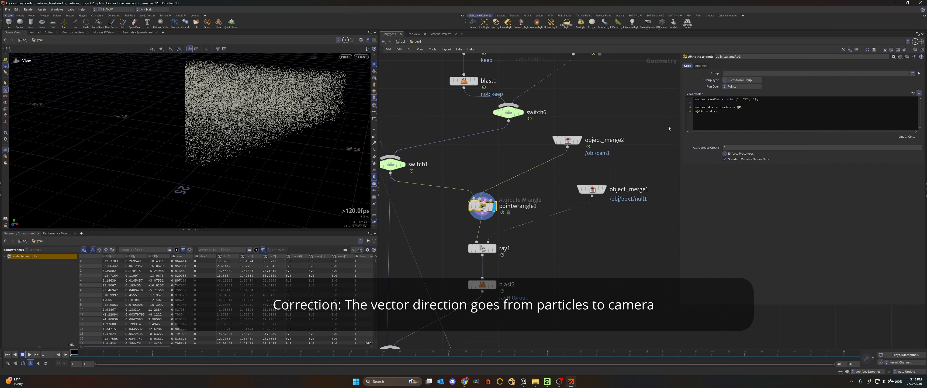
{"action": "double_click", "coordinate": [704, 99]}
{"action": "double_click", "coordinate": [714, 99]}
{"action": "left_click_drag", "start_coordinate": [714, 99], "coordinate": [763, 100]}
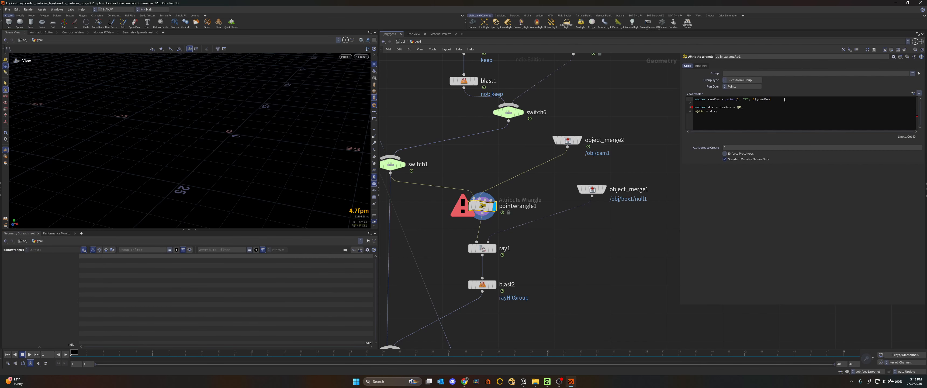
{"action": "key", "text": "ctrl+z"}
{"action": "left_click", "coordinate": [694, 103]}
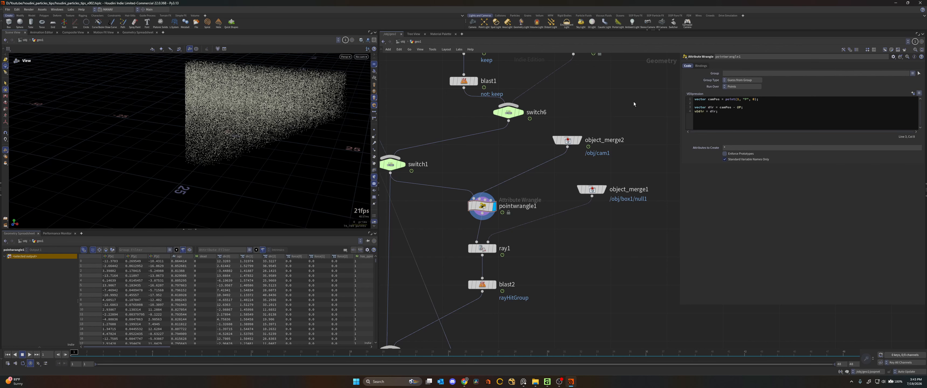
{"action": "middle_click_drag", "start_coordinate": [529, 178], "coordinate": [551, 157]}
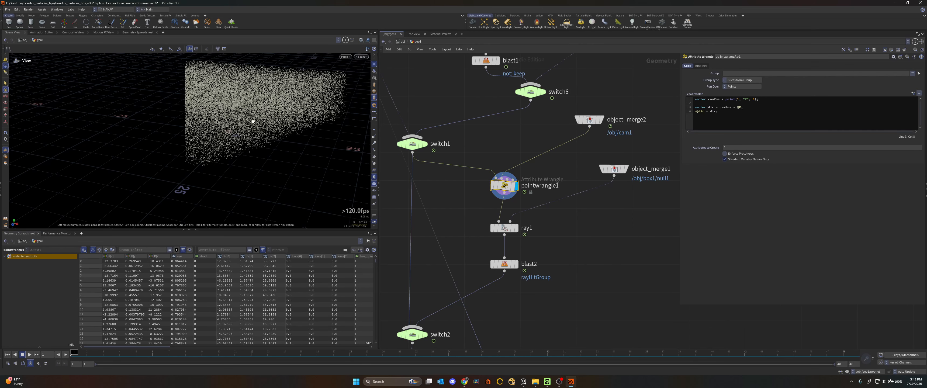
{"action": "left_click_drag", "start_coordinate": [248, 139], "coordinate": [163, 165]}
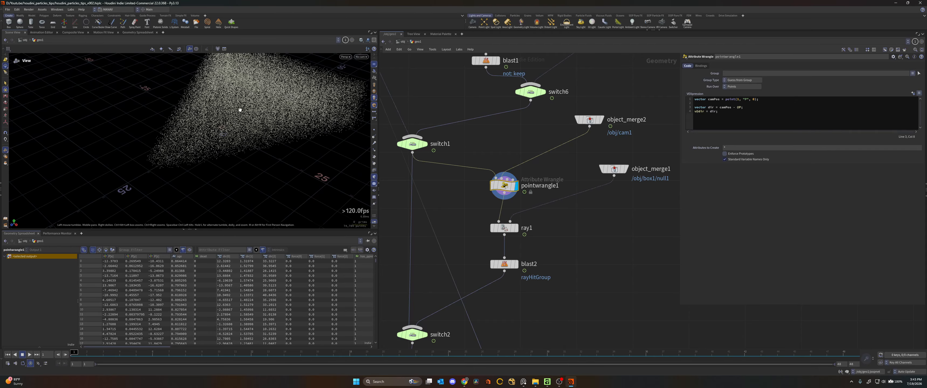
- Display object_merge1 and inspect the merged box geometry from /obj/box1/null1
{"action": "middle_click_drag", "start_coordinate": [536, 163], "coordinate": [538, 127]}
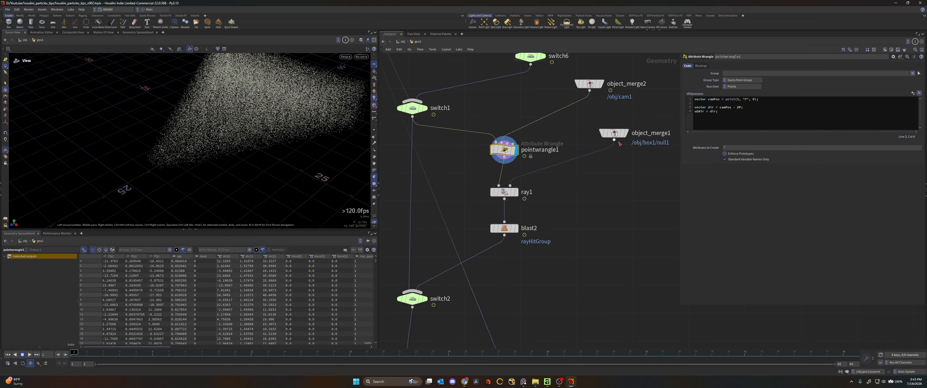
{"action": "left_click", "coordinate": [628, 134]}
{"action": "left_click", "coordinate": [616, 134]}
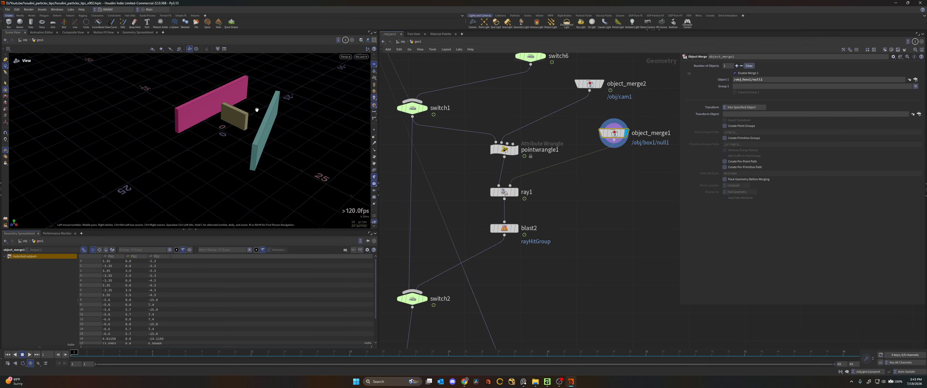
{"action": "left_click_drag", "start_coordinate": [231, 115], "coordinate": [264, 112]}
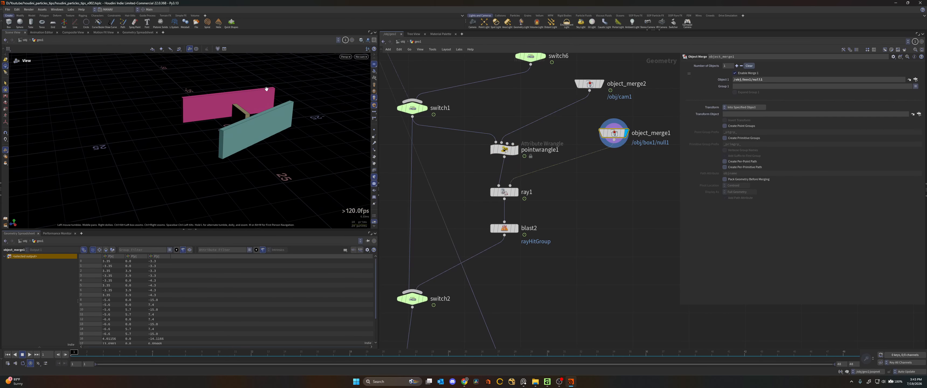
{"action": "left_click_drag", "start_coordinate": [237, 106], "coordinate": [283, 89]}
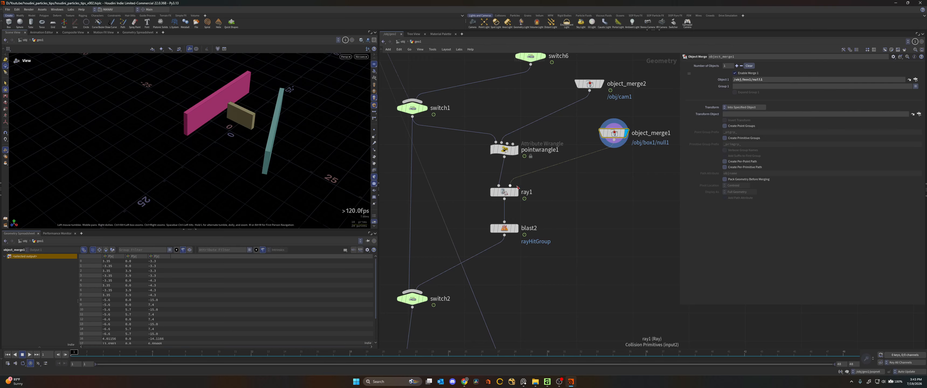
- Display ray1 and set its Direction Source to Attribute with dir as the Direction Attribute
{"action": "mouse_move", "coordinate": [252, 108]}
{"action": "left_mouse_down"}
{"action": "mouse_move", "coordinate": [300, 93]}
{"action": "mouse_move", "coordinate": [265, 100]}
{"action": "left_mouse_up"}
{"action": "left_click", "coordinate": [516, 192]}
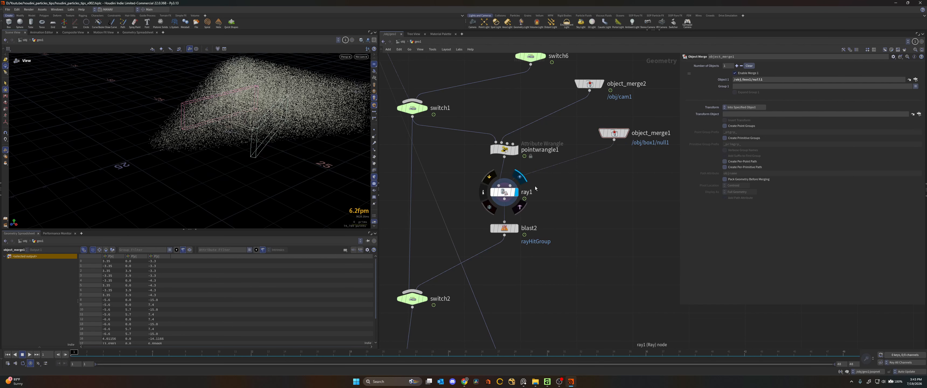
{"action": "left_click_drag", "start_coordinate": [306, 118], "coordinate": [324, 99]}
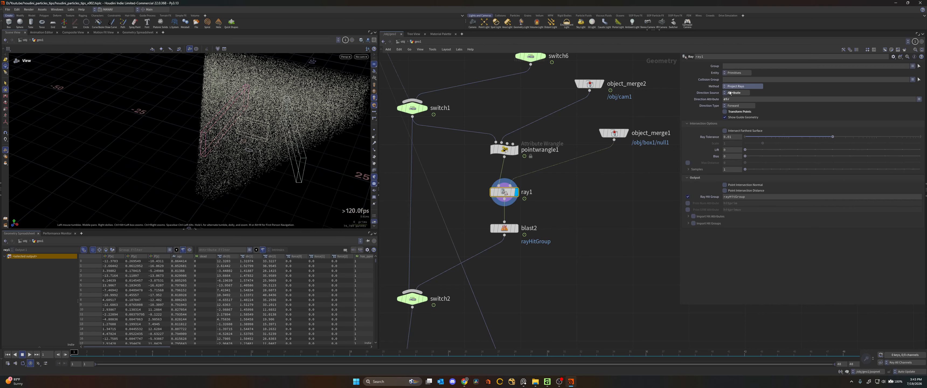
{"action": "left_click", "coordinate": [710, 93]}
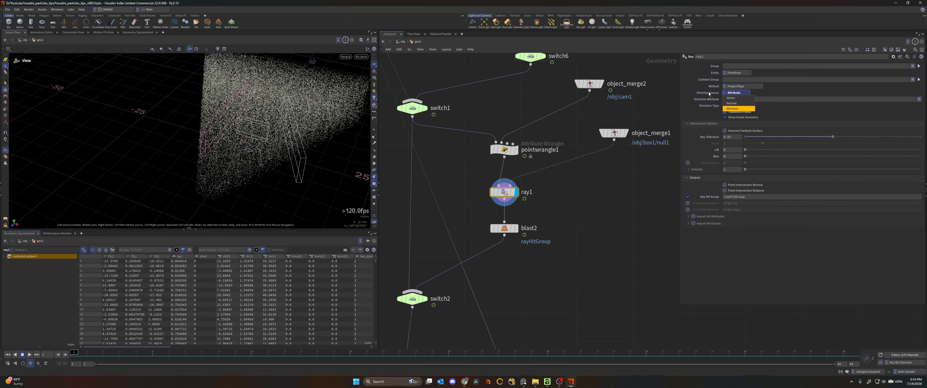
{"action": "left_click", "coordinate": [734, 108]}
{"action": "left_click", "coordinate": [725, 100]}
{"action": "type", "text": "dir"}
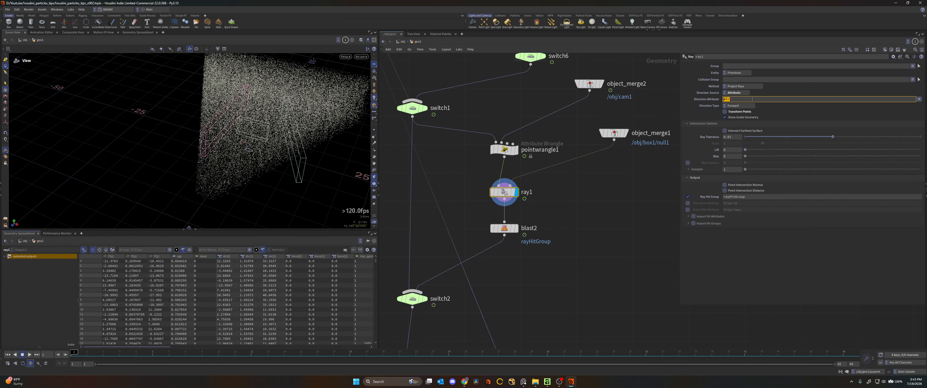
{"action": "key", "text": "Return"}
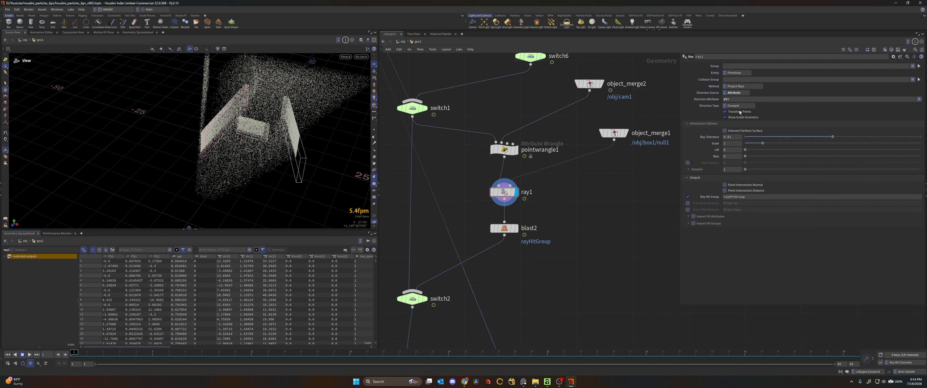
- Toggle ray1's Transform Points on and off to compare the projected particles, and check its Ray Hit Group output
{"action": "left_click", "coordinate": [740, 112]}
{"action": "left_click", "coordinate": [739, 112]}
{"action": "left_click", "coordinate": [739, 112]}
{"action": "left_click", "coordinate": [740, 112]}
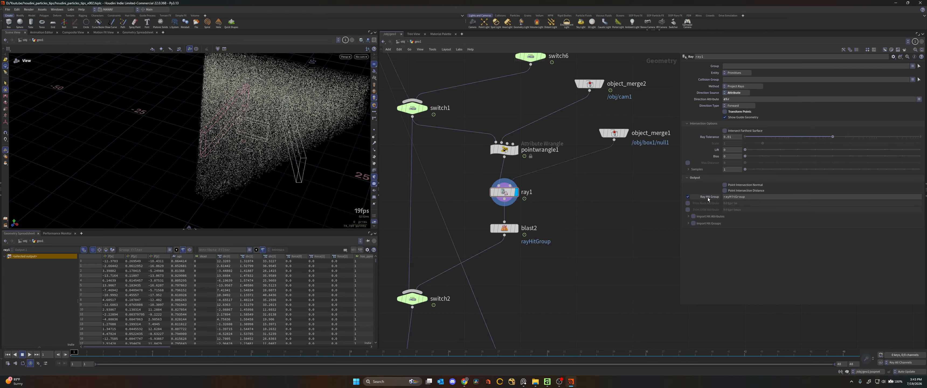
{"action": "left_click", "coordinate": [688, 197]}
{"action": "left_click", "coordinate": [688, 197]}
- Display blast2 and inspect the particles left after deleting rayHitGroup
{"action": "middle_click_drag", "start_coordinate": [518, 230], "coordinate": [539, 214]}
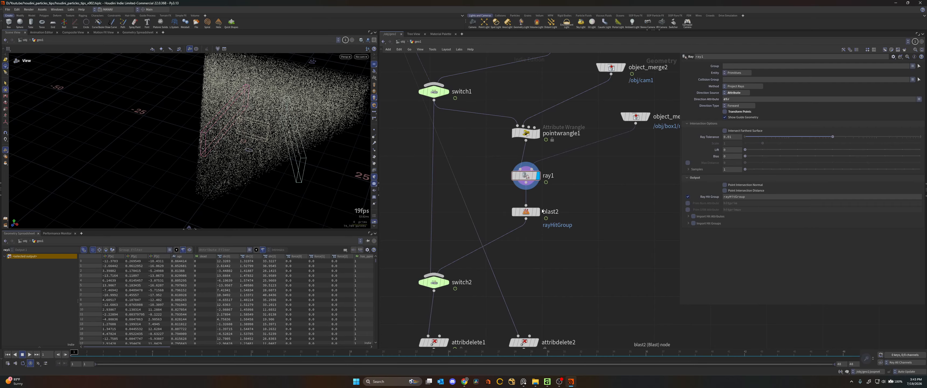
{"action": "left_click", "coordinate": [539, 212]}
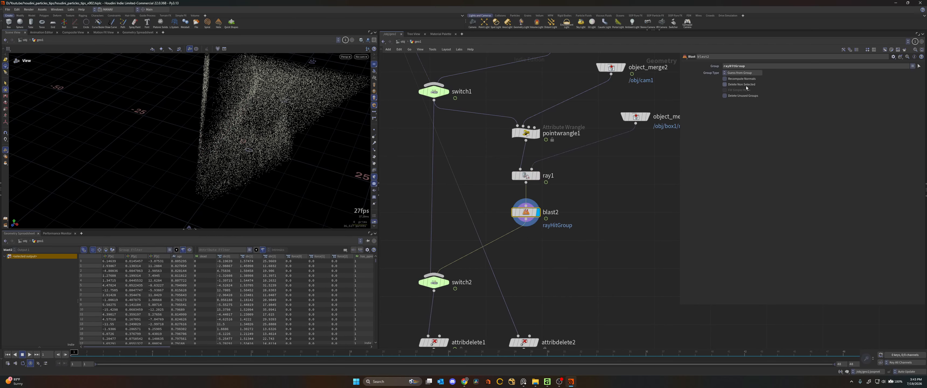
{"action": "left_click_drag", "start_coordinate": [300, 125], "coordinate": [290, 82]}
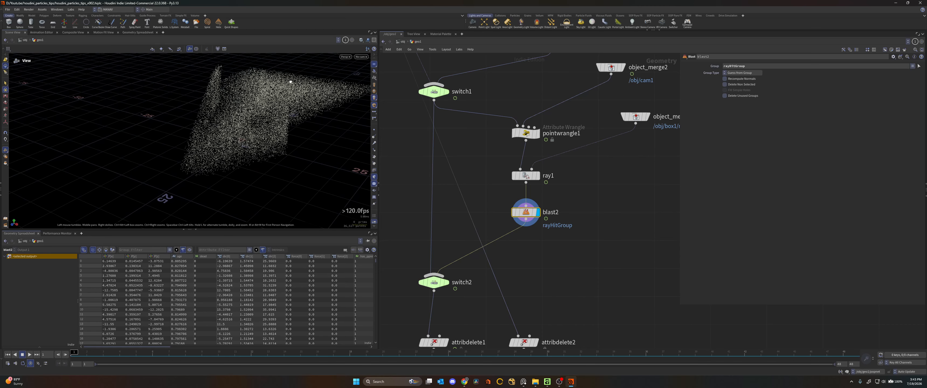
{"action": "mouse_move", "coordinate": [317, 355]}
{"action": "left_mouse_down"}
{"action": "mouse_move", "coordinate": [845, 356]}
{"action": "mouse_move", "coordinate": [104, 352]}
{"action": "mouse_move", "coordinate": [481, 347]}
{"action": "mouse_move", "coordinate": [844, 352]}
{"action": "mouse_move", "coordinate": [67, 354]}
{"action": "left_mouse_up"}
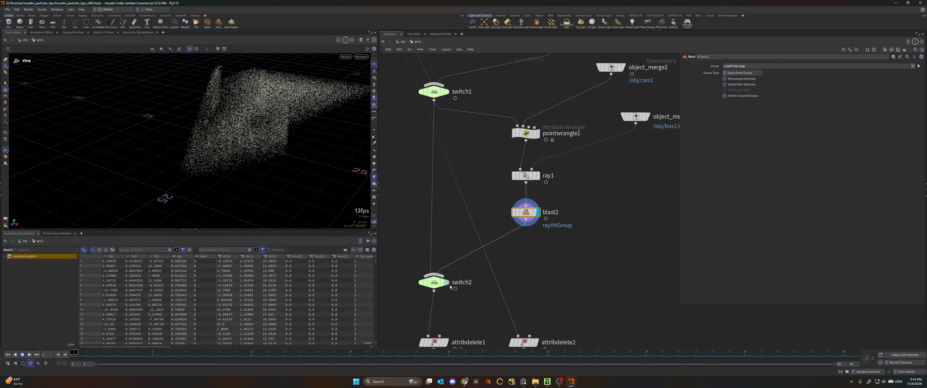
- Compare the particles at switch1 with those at blast2, and check switch2 below them
{"action": "middle_click_drag", "start_coordinate": [462, 153], "coordinate": [482, 161]}
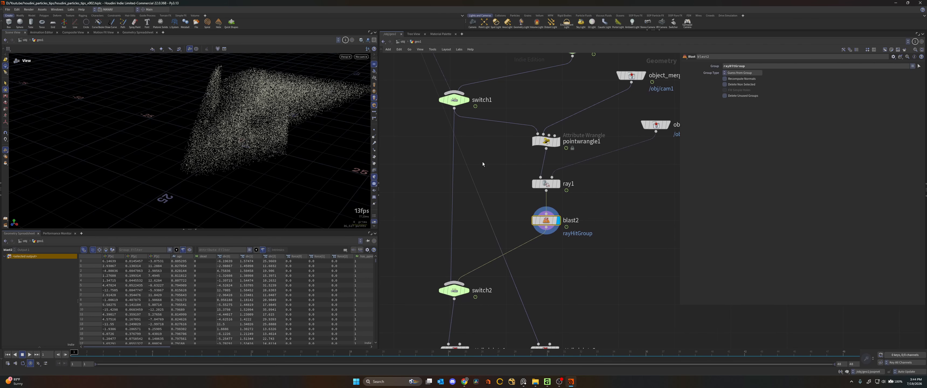
{"action": "left_click", "coordinate": [468, 100]}
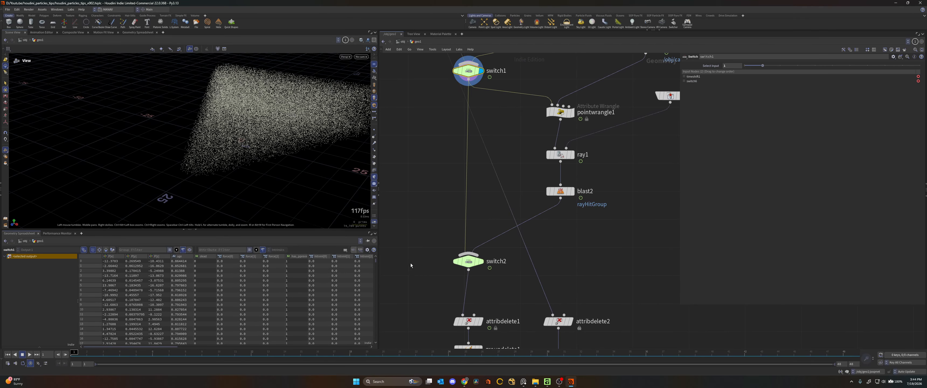
{"action": "left_click", "coordinate": [572, 191]}
{"action": "left_click_drag", "start_coordinate": [591, 183], "coordinate": [540, 204]}
{"action": "middle_click_drag", "start_coordinate": [497, 249], "coordinate": [500, 208]}
{"action": "scroll", "coordinate": [500, 208], "scroll_direction": "up", "scroll_amount": 1}
{"action": "left_click", "coordinate": [480, 223]}
{"action": "left_click_drag", "start_coordinate": [506, 210], "coordinate": [429, 242]}
{"action": "left_click", "coordinate": [759, 66]}
- Display attribdelete1 and review the point attributes it keeps with Delete Non Selected: P, v, age, life and id
{"action": "middle_click_drag", "start_coordinate": [593, 216], "coordinate": [601, 133]}
{"action": "scroll", "coordinate": [601, 132], "scroll_direction": "down", "scroll_amount": 2}
{"action": "scroll", "coordinate": [540, 173], "scroll_direction": "up", "scroll_amount": 1}
{"action": "scroll", "coordinate": [519, 148], "scroll_direction": "up", "scroll_amount": 1}
{"action": "left_click_drag", "start_coordinate": [542, 184], "coordinate": [495, 196]}
{"action": "left_click", "coordinate": [510, 206]}
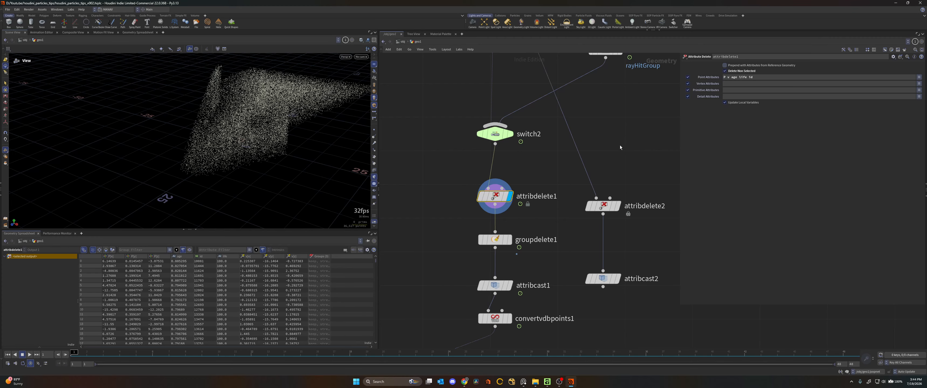
{"action": "left_click", "coordinate": [729, 77]}
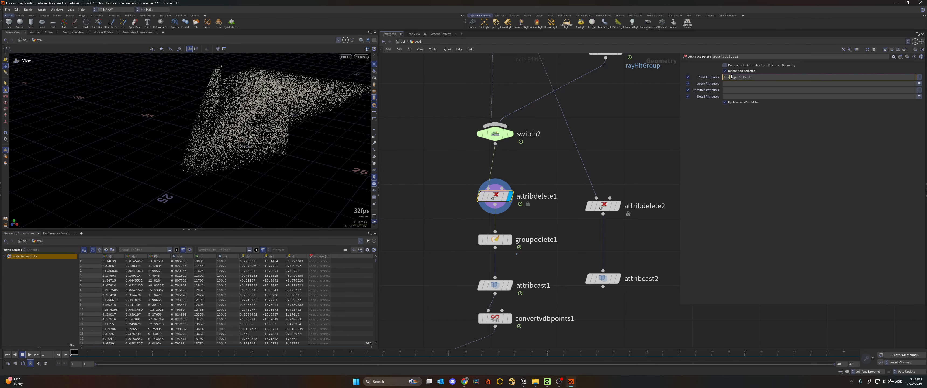
{"action": "left_click", "coordinate": [535, 174]}
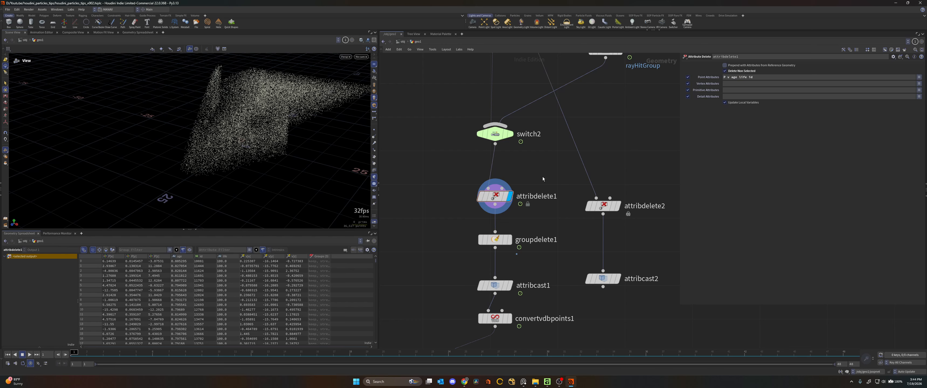
- Examine the list of point attributes available to attribdelete1 alongside those it keeps
{"action": "left_click_drag", "start_coordinate": [754, 77], "coordinate": [721, 78]}
{"action": "left_click_drag", "start_coordinate": [534, 160], "coordinate": [448, 214]}
{"action": "left_click", "coordinate": [919, 77]}
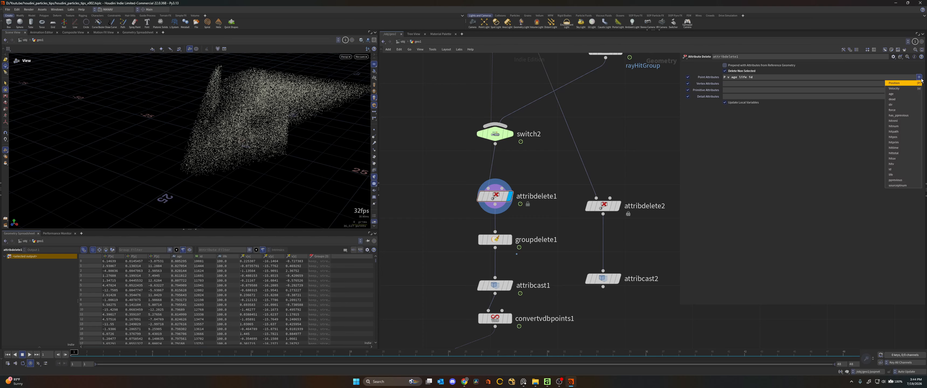
{"action": "left_click", "coordinate": [760, 204]}
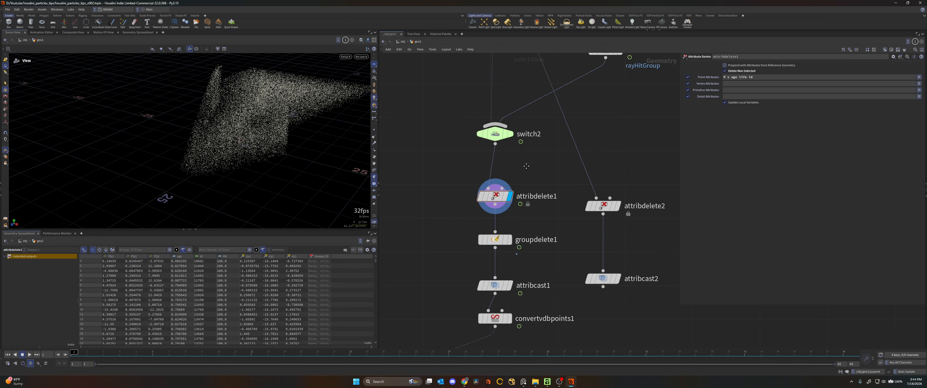
- Compare groupdelete1 with attribdelete1, using attribdelete1's node info to examine the remaining point groups
{"action": "left_click", "coordinate": [485, 207]}
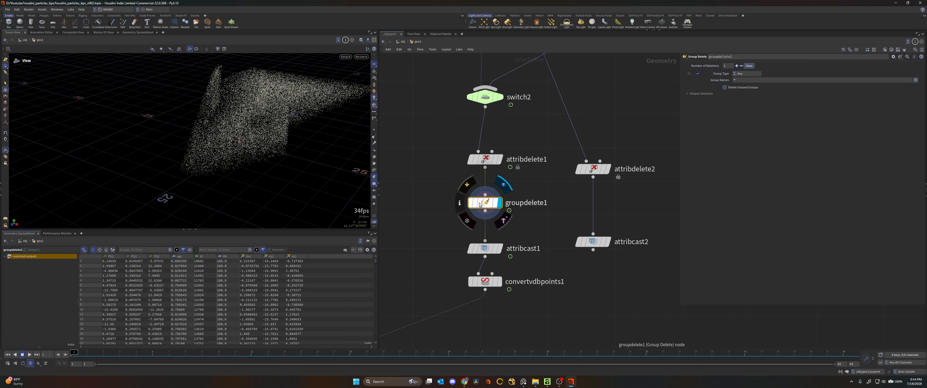
{"action": "left_click", "coordinate": [498, 159]}
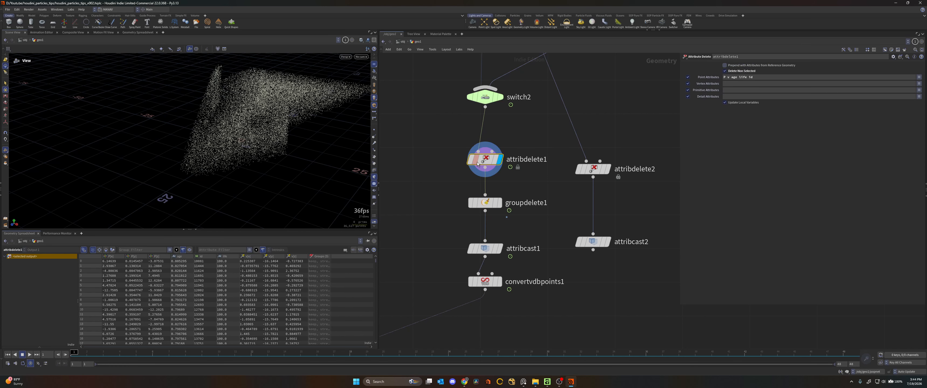
{"action": "left_click", "coordinate": [462, 162]}
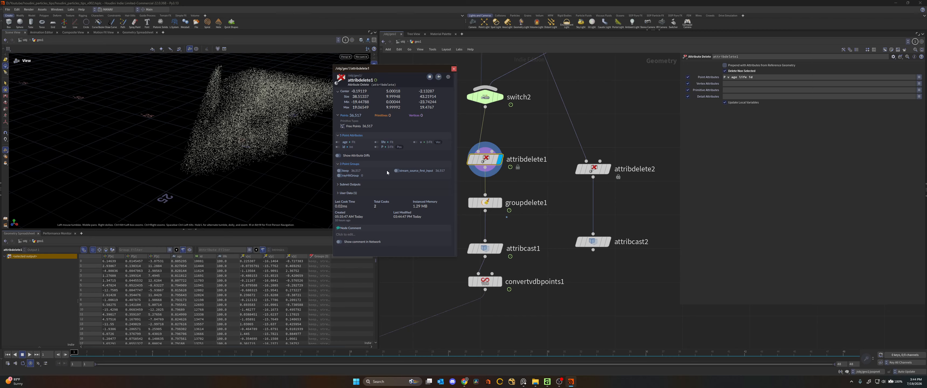
{"action": "left_click_drag", "start_coordinate": [519, 187], "coordinate": [442, 230]}
{"action": "left_click", "coordinate": [500, 203]}
{"action": "middle_click_drag", "start_coordinate": [531, 226], "coordinate": [519, 197]}
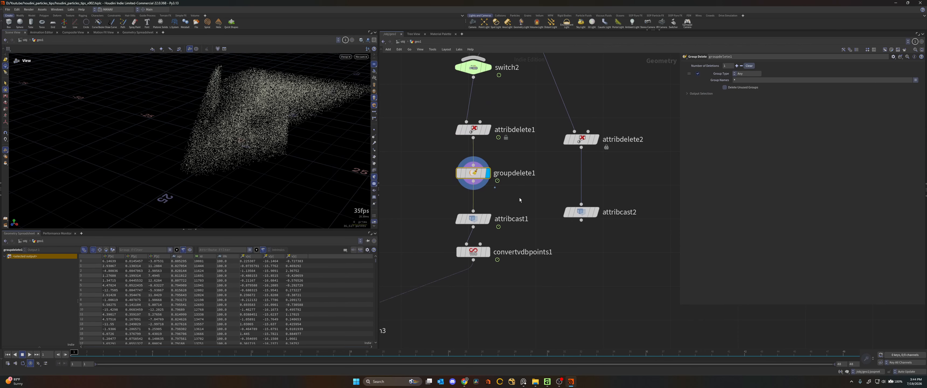
- Display attribcast1, move it slightly closer to groupdelete1, and redisplay groupdelete1 to examine its attributes before the cast
{"action": "left_click", "coordinate": [488, 218]}
{"action": "left_click_drag", "start_coordinate": [528, 199], "coordinate": [421, 231]}
{"action": "left_click_drag", "start_coordinate": [487, 215], "coordinate": [490, 205]}
{"action": "left_click", "coordinate": [490, 174]}
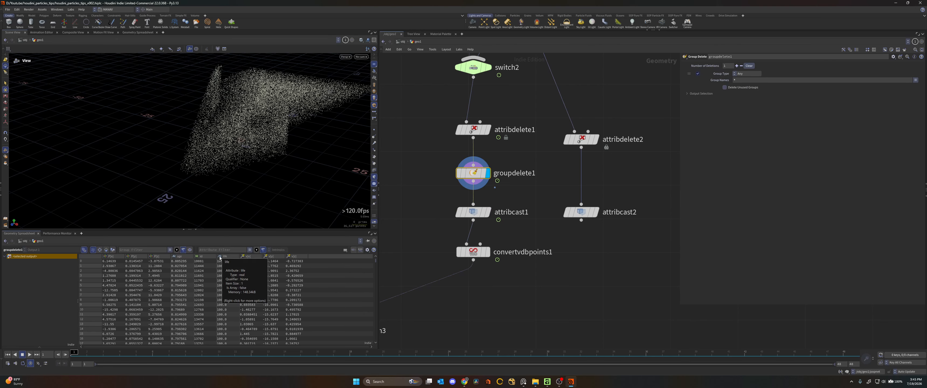
- Display attribcast1 and review its 16-bit float casts for the point attributes age, life and v
{"action": "left_click", "coordinate": [489, 212]}
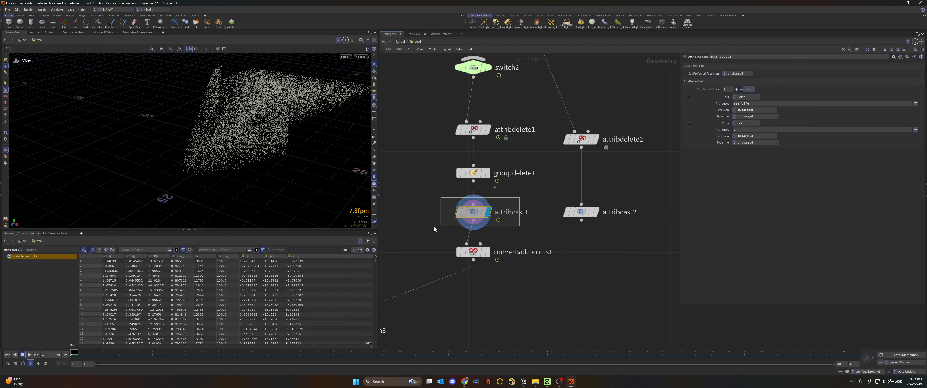
{"action": "left_click_drag", "start_coordinate": [751, 103], "coordinate": [695, 109]}
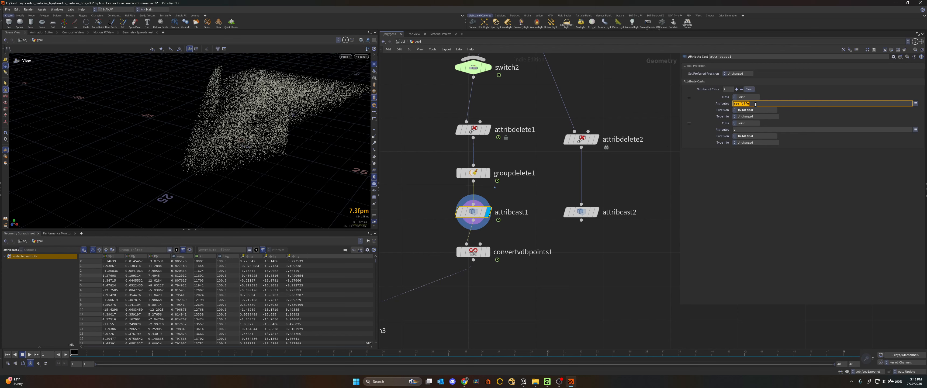
{"action": "left_click", "coordinate": [617, 99]}
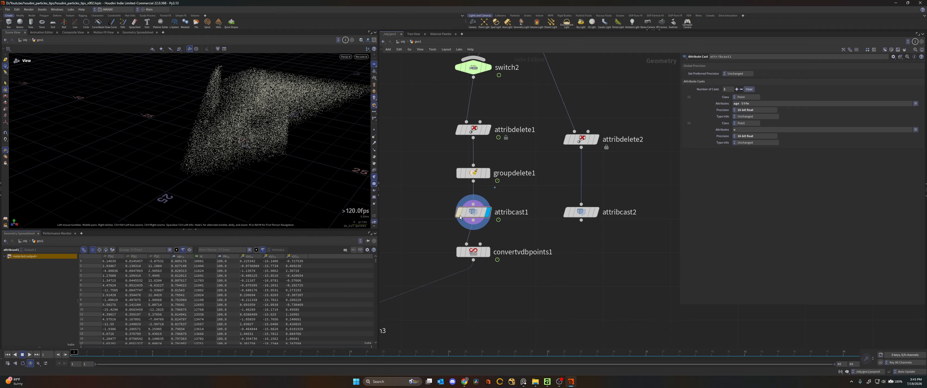
{"action": "left_click", "coordinate": [468, 212]}
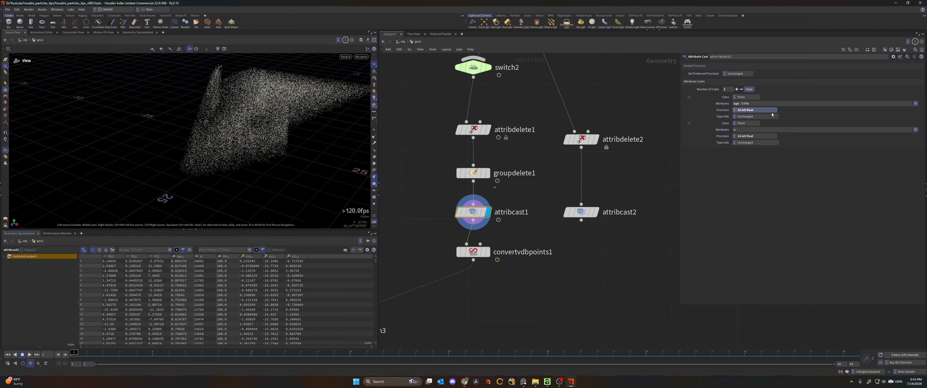
- Toggle attribcast1's bypass repeatedly to compare the attribute data with and without the cast
{"action": "mouse_move", "coordinate": [459, 214]}
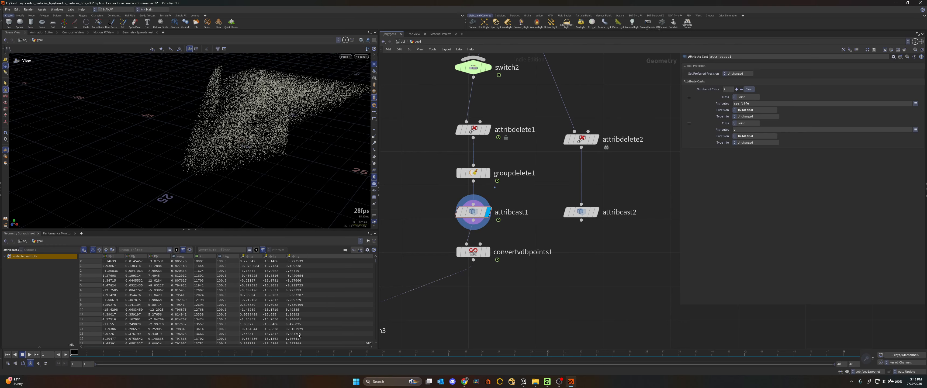
{"action": "left_click", "coordinate": [460, 212]}
{"action": "left_click", "coordinate": [460, 213]}
{"action": "left_click", "coordinate": [460, 213]}
{"action": "left_click", "coordinate": [460, 212]}
{"action": "left_click", "coordinate": [459, 213]}
{"action": "left_click", "coordinate": [460, 212]}
{"action": "left_click", "coordinate": [459, 213]}
{"action": "left_click", "coordinate": [459, 213]}
{"action": "left_click", "coordinate": [460, 214]}
{"action": "left_click", "coordinate": [459, 213]}
{"action": "left_click", "coordinate": [460, 213]}
{"action": "left_click", "coordinate": [459, 213]}
{"action": "left_click", "coordinate": [460, 213]}
{"action": "left_click", "coordinate": [460, 212]}
{"action": "left_click_drag", "start_coordinate": [431, 232], "coordinate": [519, 187]}
{"action": "left_click_drag", "start_coordinate": [518, 187], "coordinate": [424, 238]}
- Move attribdelete2 level with attribdelete1 in the node network
{"action": "middle_click_drag", "start_coordinate": [606, 146], "coordinate": [539, 167]}
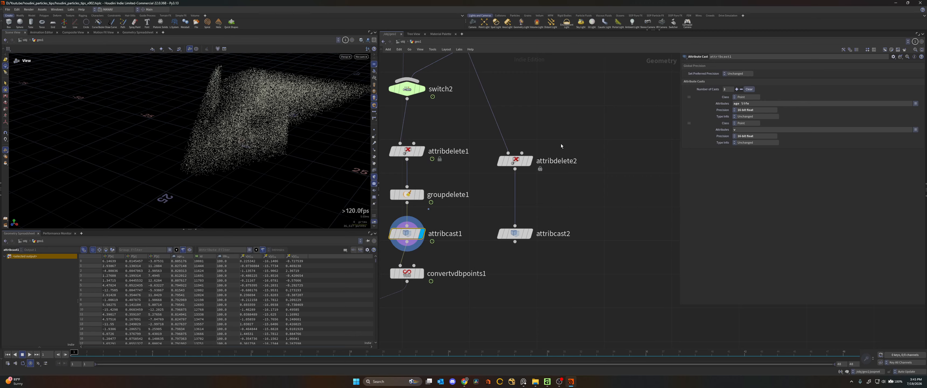
{"action": "left_click_drag", "start_coordinate": [517, 162], "coordinate": [516, 152]}
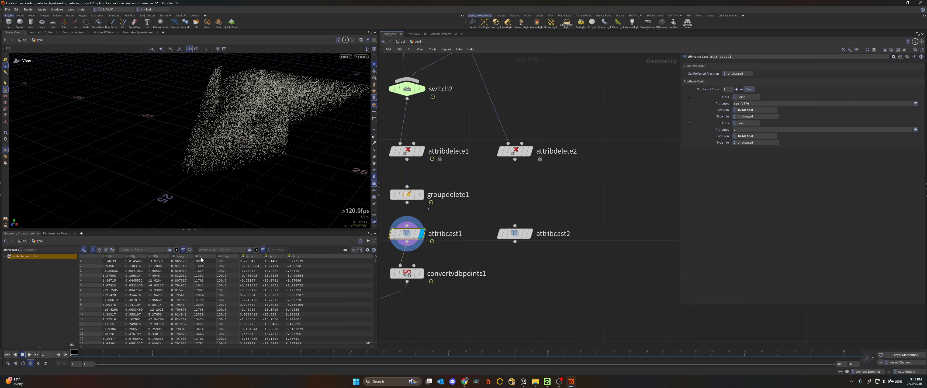
{"action": "middle_click_drag", "start_coordinate": [547, 169], "coordinate": [566, 222]}
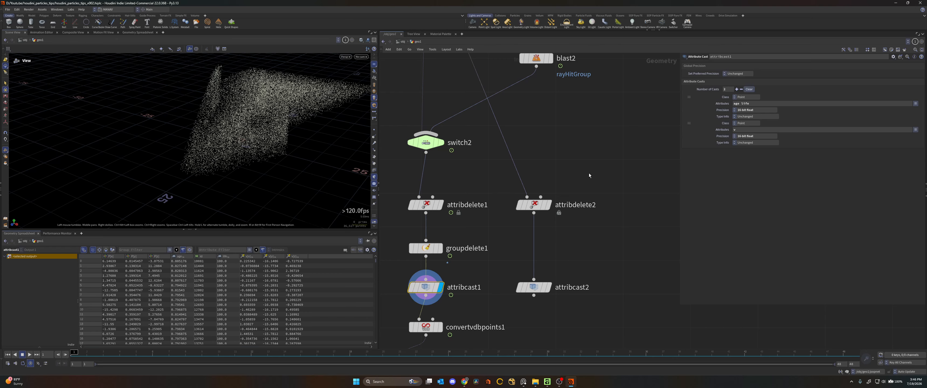
{"action": "scroll", "coordinate": [558, 173], "scroll_direction": "down", "scroll_amount": 2}
- Display attribdelete2 and attribcast2 in turn, sorting their points by id to compare values before and after the 16-bit integer cast
{"action": "mouse_move", "coordinate": [549, 200]}
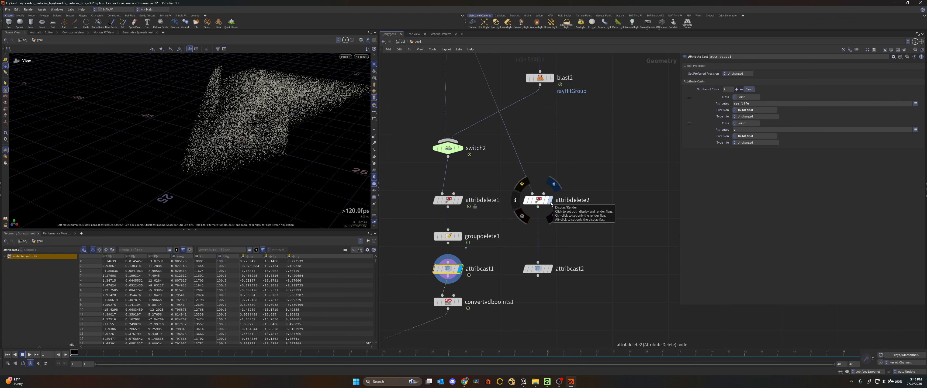
{"action": "left_click", "coordinate": [550, 200]}
{"action": "left_click_drag", "start_coordinate": [299, 147], "coordinate": [323, 178]}
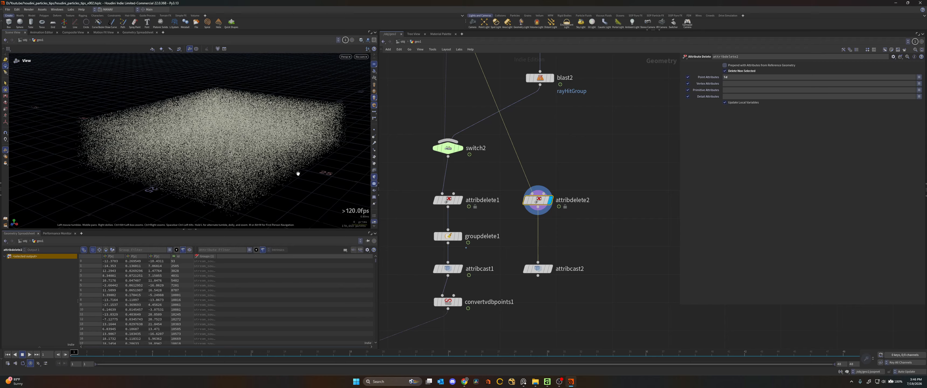
{"action": "left_click", "coordinate": [915, 330]}
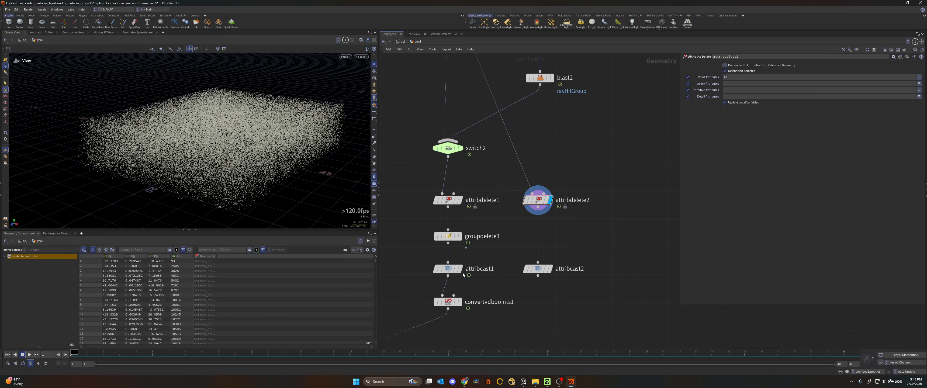
{"action": "left_click_drag", "start_coordinate": [580, 237], "coordinate": [516, 190]}
{"action": "left_click", "coordinate": [183, 258]}
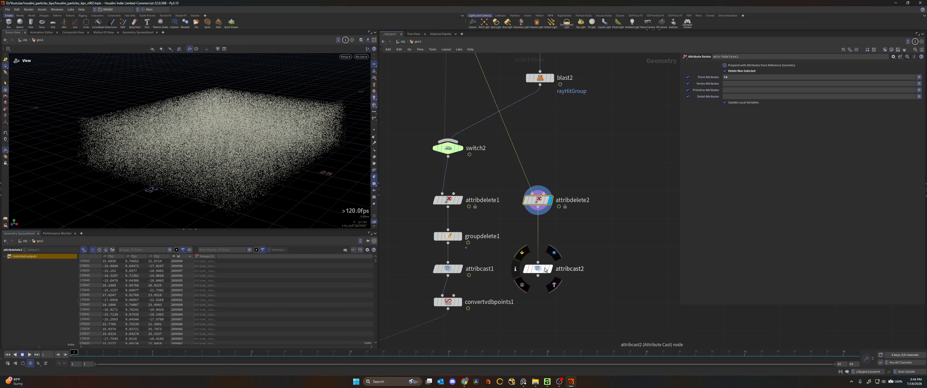
{"action": "left_click", "coordinate": [545, 269]}
{"action": "left_click", "coordinate": [185, 256]}
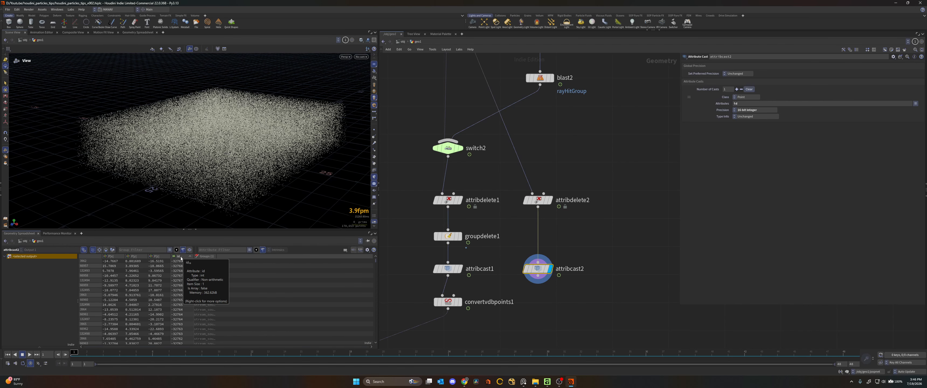
- Sort attribcast2's points by id in the opposite direction, restore the original point order and review the 16-bit integer cast
{"action": "left_click", "coordinate": [181, 258]}
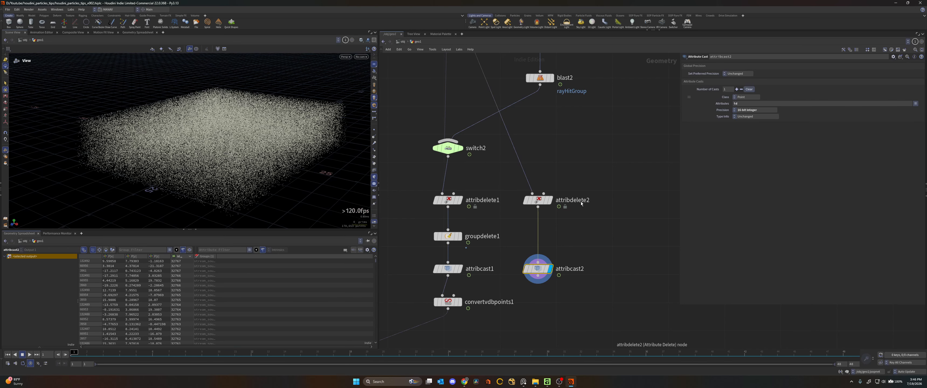
{"action": "left_click_drag", "start_coordinate": [583, 175], "coordinate": [517, 222]}
{"action": "left_click_drag", "start_coordinate": [596, 242], "coordinate": [521, 286]}
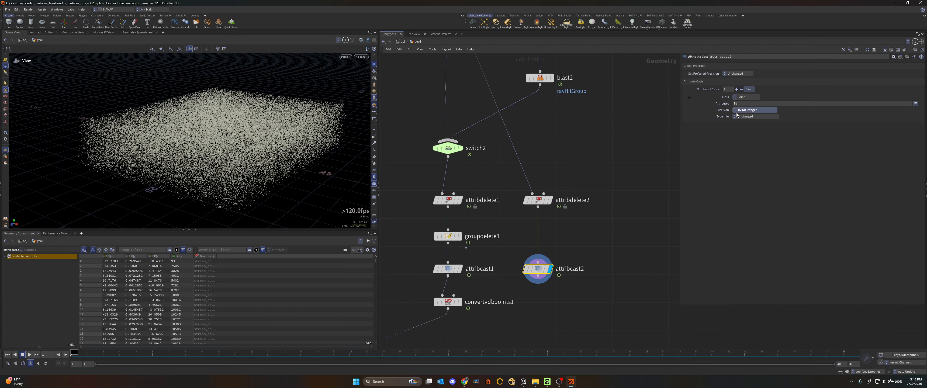
{"action": "left_click", "coordinate": [579, 151]}
{"action": "middle_click_drag", "start_coordinate": [585, 235], "coordinate": [629, 170]}
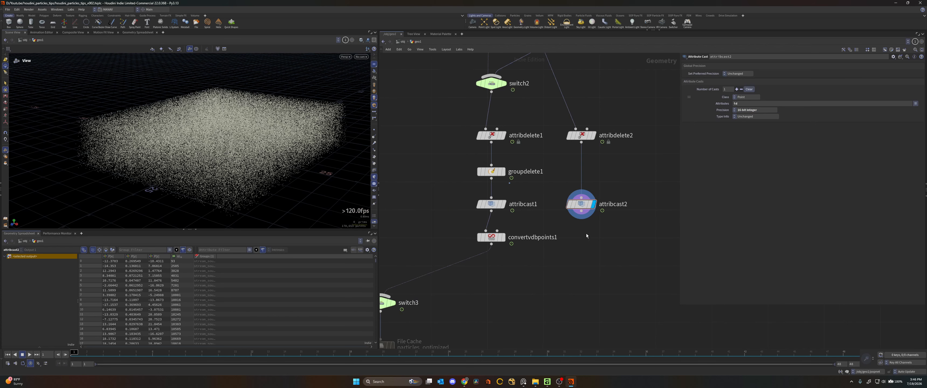
{"action": "scroll", "coordinate": [549, 261], "scroll_direction": "up", "scroll_amount": 2}
- Display attribcast1 and the convertvdbpoints1 node below it in turn to compare their point data
{"action": "mouse_move", "coordinate": [495, 197]}
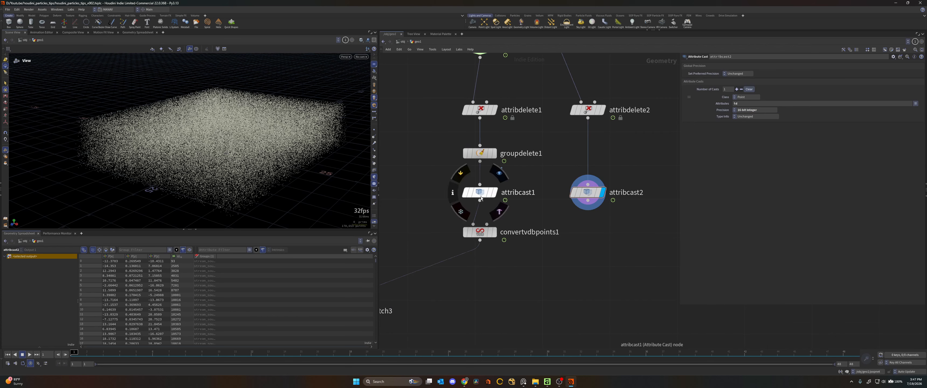
{"action": "left_click", "coordinate": [495, 196]}
{"action": "mouse_move", "coordinate": [495, 236]}
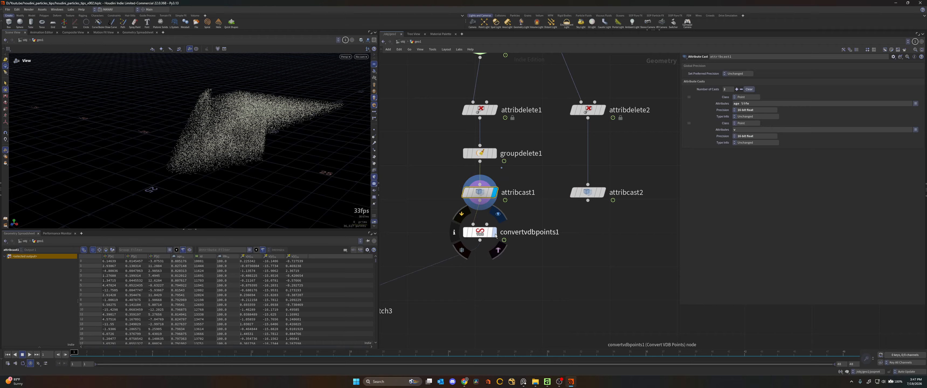
{"action": "middle_click_drag", "start_coordinate": [522, 222], "coordinate": [547, 199]}
{"action": "left_click_drag", "start_coordinate": [557, 193], "coordinate": [478, 235]}
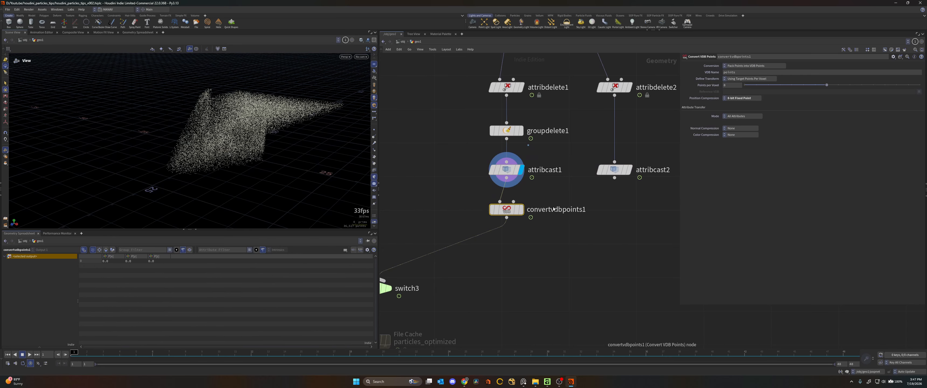
{"action": "left_click", "coordinate": [521, 209]}
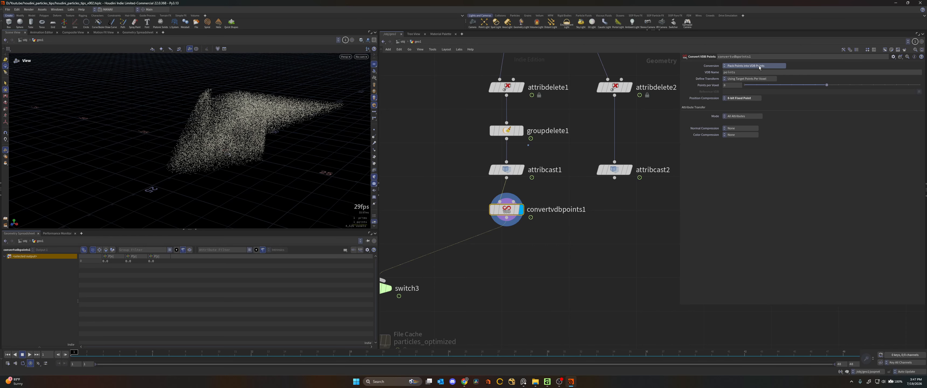
- Try 16-bit Fixed Point position compression on convertvdbpoints1 and set it back to 8-bit Fixed Point
{"action": "left_click", "coordinate": [741, 99]}
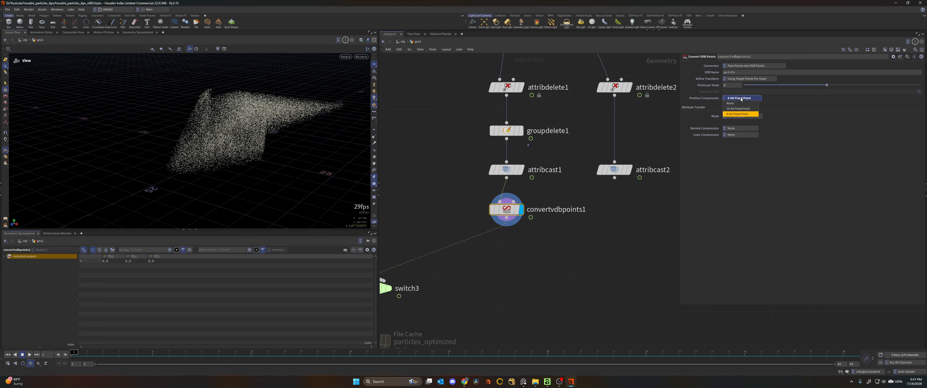
{"action": "left_click", "coordinate": [739, 114]}
{"action": "left_click", "coordinate": [741, 98]}
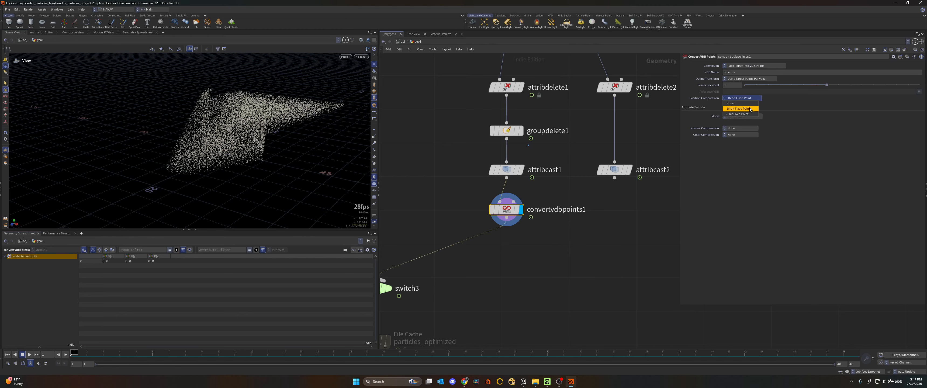
{"action": "left_click", "coordinate": [734, 114]}
- Display the particles_optimized file cache below switch3 and turn off its bypass
{"action": "middle_click_drag", "start_coordinate": [432, 309], "coordinate": [511, 225]}
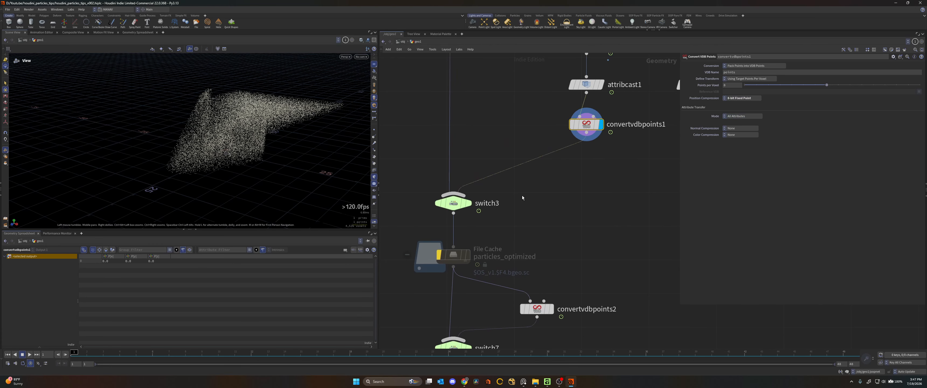
{"action": "scroll", "coordinate": [505, 196], "scroll_direction": "down", "scroll_amount": 6}
{"action": "scroll", "coordinate": [569, 267], "scroll_direction": "up", "scroll_amount": 8}
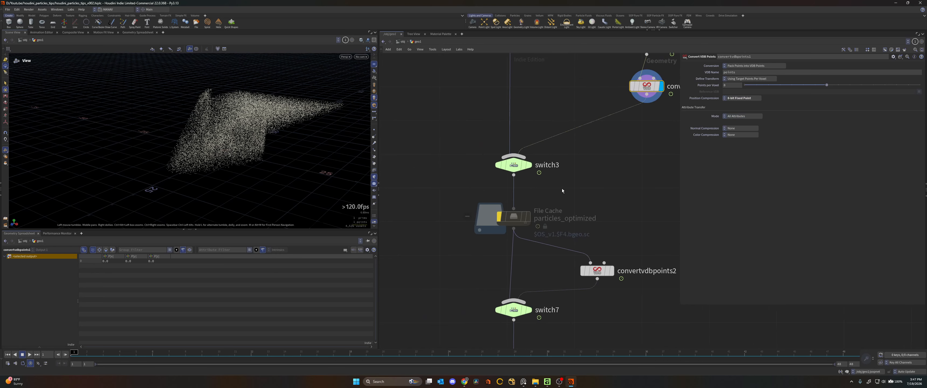
{"action": "left_click", "coordinate": [528, 216]}
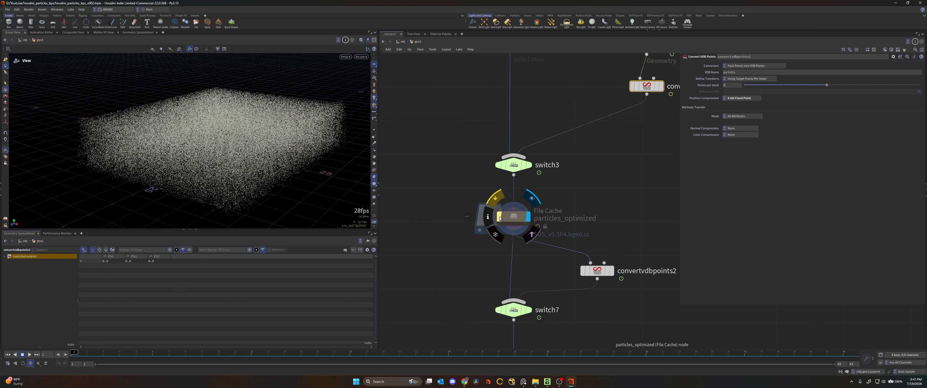
{"action": "left_click", "coordinate": [501, 218]}
- Display the color1 node below switch7 at the end of the network
{"action": "scroll", "coordinate": [437, 252], "scroll_direction": "down", "scroll_amount": 2}
{"action": "scroll", "coordinate": [516, 285], "scroll_direction": "up", "scroll_amount": 1}
{"action": "middle_click_drag", "start_coordinate": [517, 285], "coordinate": [524, 216]}
{"action": "mouse_move", "coordinate": [504, 293]}
{"action": "left_click", "coordinate": [521, 276]}
{"action": "left_click_drag", "start_coordinate": [559, 272], "coordinate": [462, 311]}
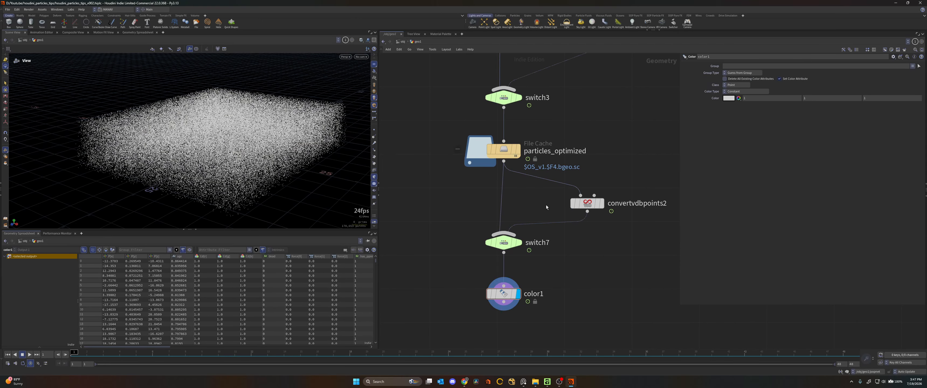
- Save the particles_optimized file cache to disk with the unoptimized particles feeding it
{"action": "middle_click_drag", "start_coordinate": [556, 222], "coordinate": [528, 326]}
{"action": "scroll", "coordinate": [539, 136], "scroll_direction": "down", "scroll_amount": 3}
{"action": "middle_click_drag", "start_coordinate": [533, 141], "coordinate": [526, 148]}
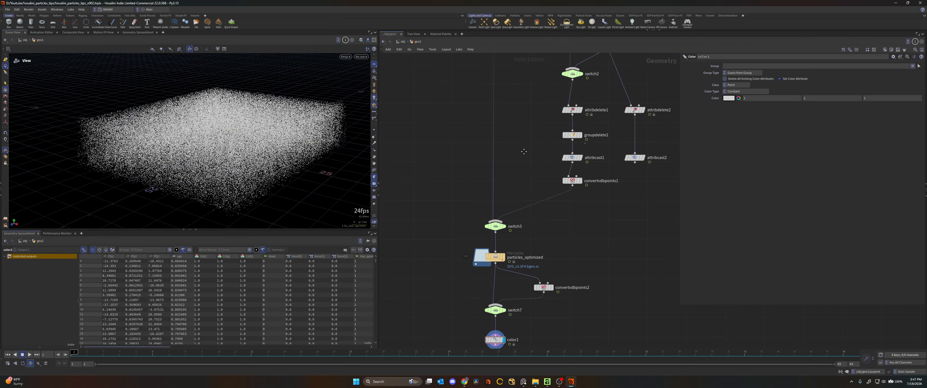
{"action": "scroll", "coordinate": [518, 192], "scroll_direction": "down", "scroll_amount": 5}
{"action": "middle_click_drag", "start_coordinate": [578, 201], "coordinate": [627, 127]}
{"action": "scroll", "coordinate": [550, 227], "scroll_direction": "up", "scroll_amount": 6}
{"action": "middle_click_drag", "start_coordinate": [476, 236], "coordinate": [514, 239]}
{"action": "left_click", "coordinate": [505, 213]}
{"action": "left_click", "coordinate": [731, 117]}
{"action": "scroll", "coordinate": [550, 199], "scroll_direction": "up", "scroll_amount": 2}
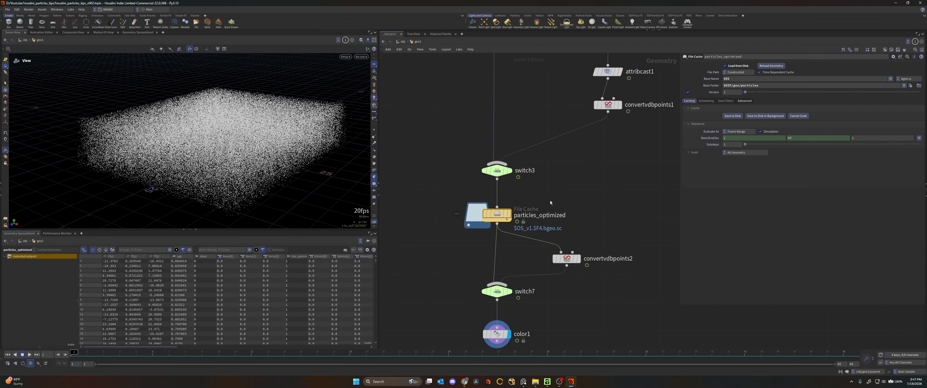
- Select color1 and inspect the cached particles in the viewport
{"action": "middle_click_drag", "start_coordinate": [550, 199], "coordinate": [569, 138]}
{"action": "left_click", "coordinate": [517, 272]}
{"action": "mouse_move", "coordinate": [286, 165]}
{"action": "left_mouse_down"}
{"action": "mouse_move", "coordinate": [317, 156]}
{"action": "mouse_move", "coordinate": [291, 143]}
{"action": "mouse_move", "coordinate": [283, 159]}
{"action": "left_mouse_up"}
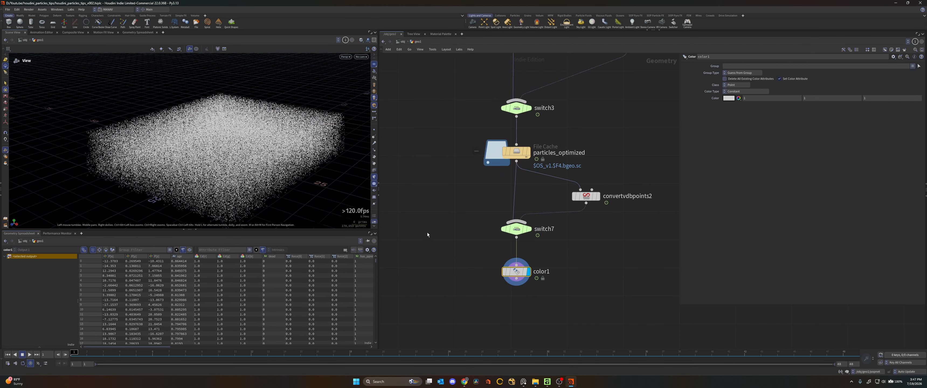
- Browse the particles_optimized cache folder on disk to version v1 and check the file size of its first frame
{"action": "left_click", "coordinate": [523, 151]}
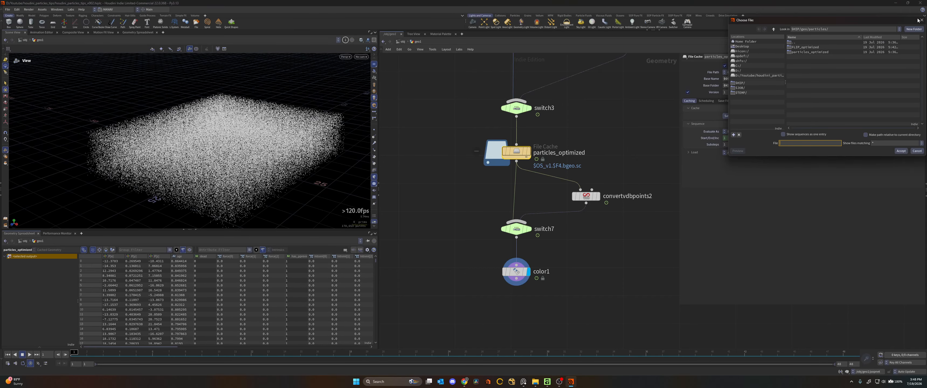
{"action": "left_click", "coordinate": [920, 20]}
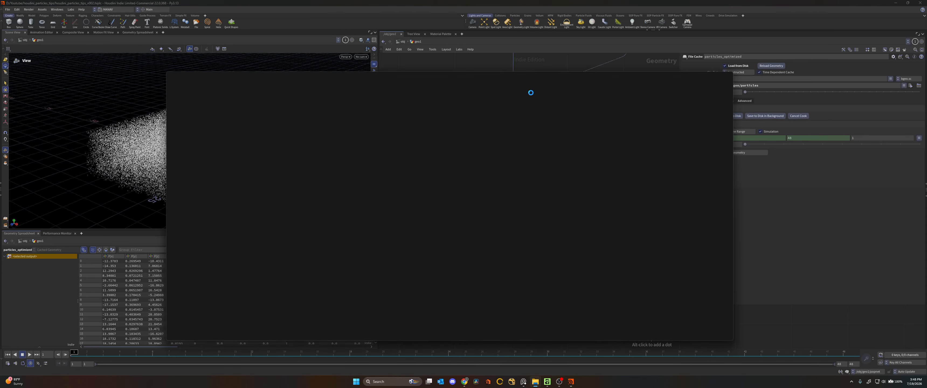
{"action": "left_click", "coordinate": [185, 116]}
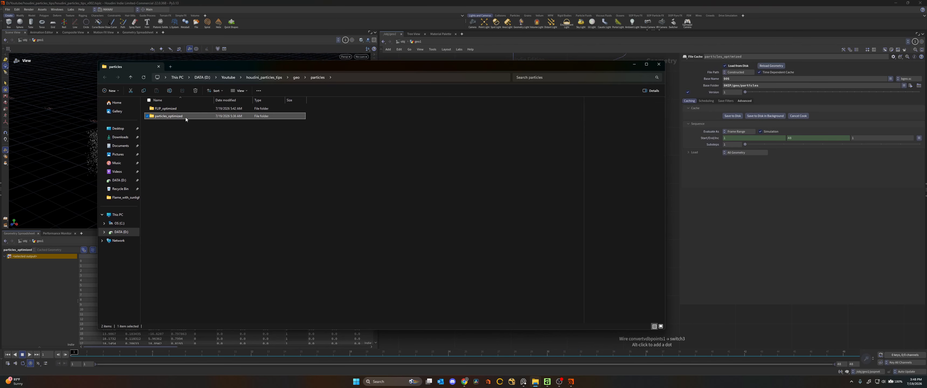
{"action": "double_click", "coordinate": [185, 117]}
{"action": "double_click", "coordinate": [165, 109]}
{"action": "left_click", "coordinate": [298, 109]}
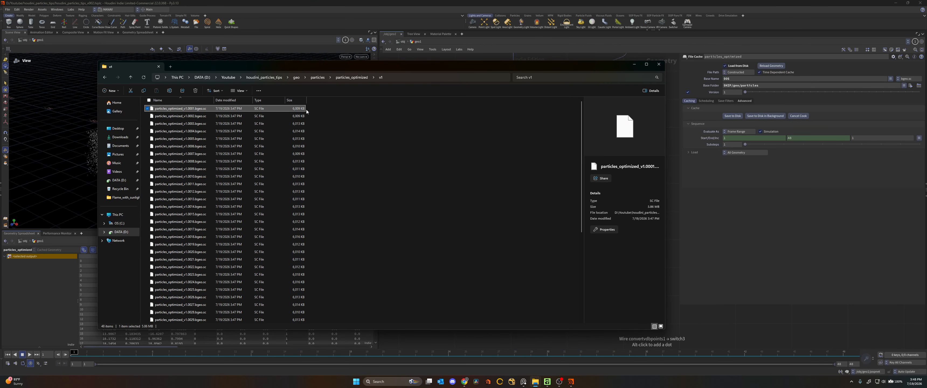
{"action": "left_click", "coordinate": [331, 108]}
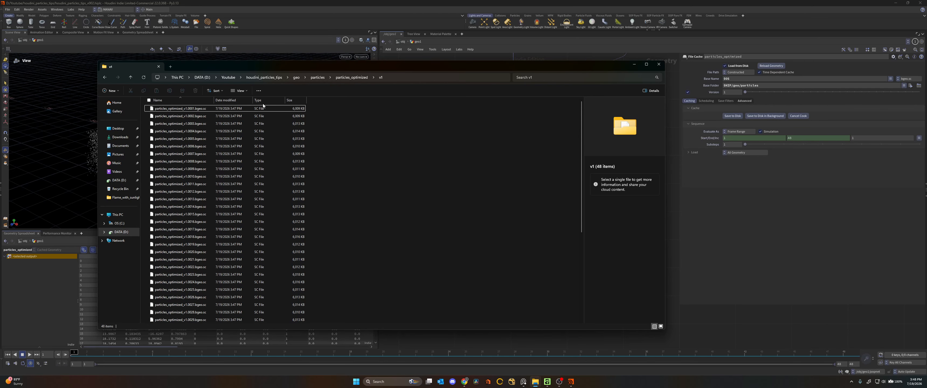
- Set switch3 to its second input so the optimized branch from convertvdbpoints1 feeds the file cache
{"action": "left_click", "coordinate": [670, 186]}
{"action": "middle_click_drag", "start_coordinate": [552, 142], "coordinate": [541, 178]}
{"action": "left_click_drag", "start_coordinate": [537, 167], "coordinate": [475, 129]}
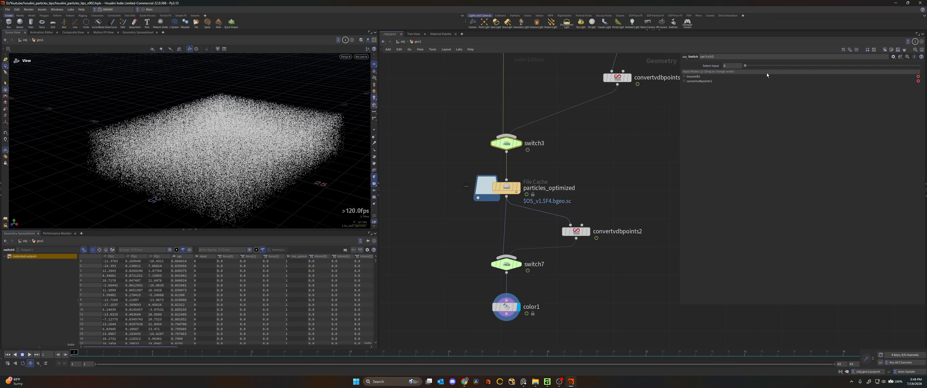
{"action": "left_click", "coordinate": [762, 65]}
- Open the base folder of particles_optimized and go into the particles_optimized v1 folder to check the optimized cache files
{"action": "middle_click_drag", "start_coordinate": [569, 167], "coordinate": [568, 151]}
{"action": "left_click_drag", "start_coordinate": [543, 153], "coordinate": [473, 189]}
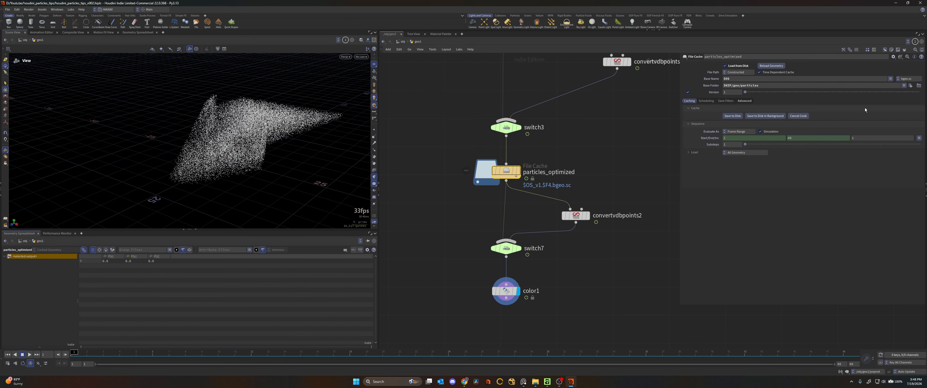
{"action": "left_click", "coordinate": [918, 85]}
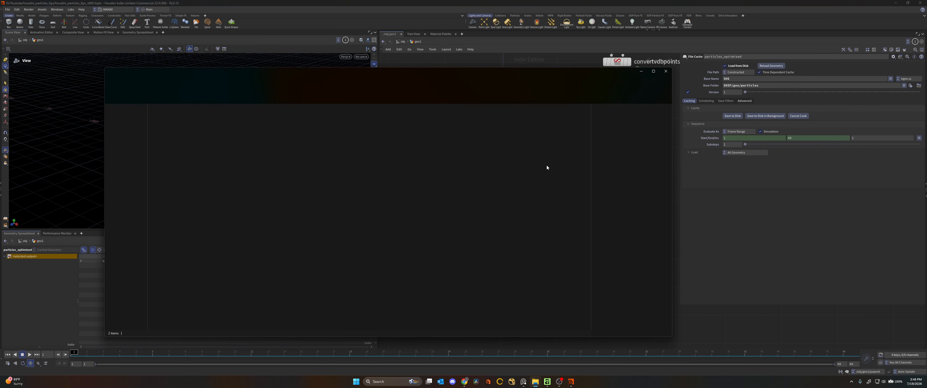
{"action": "double_click", "coordinate": [200, 123]}
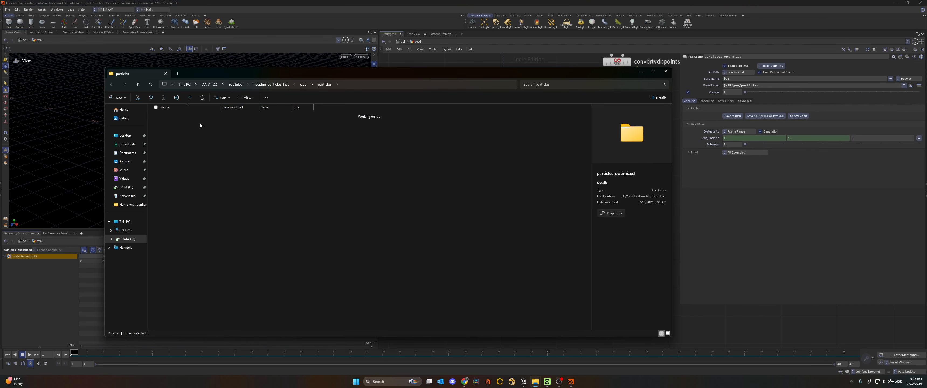
{"action": "double_click", "coordinate": [199, 115]}
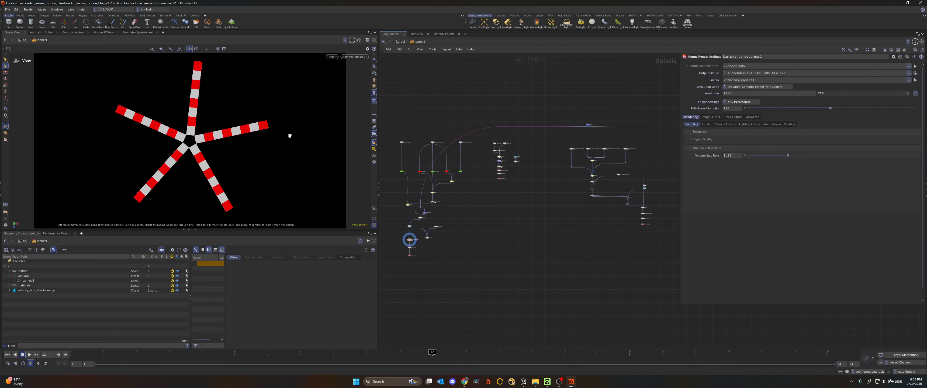
- Start a Karma render of the striped five-blade rotor in the viewport of the motion blur scene
{"action": "key", "text": "shift+r"}
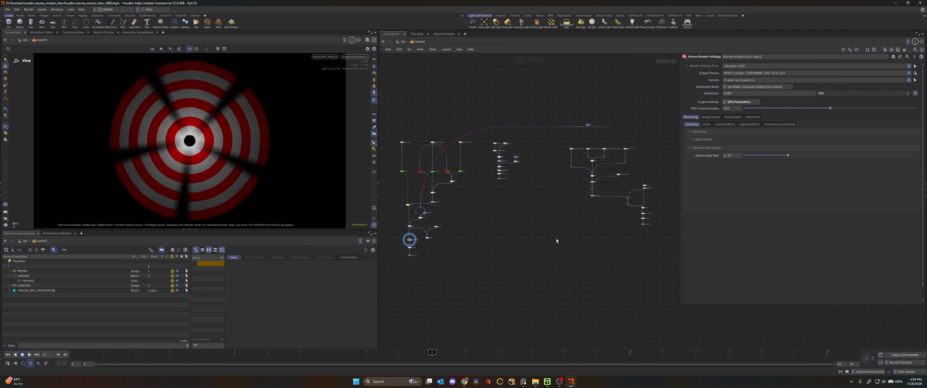